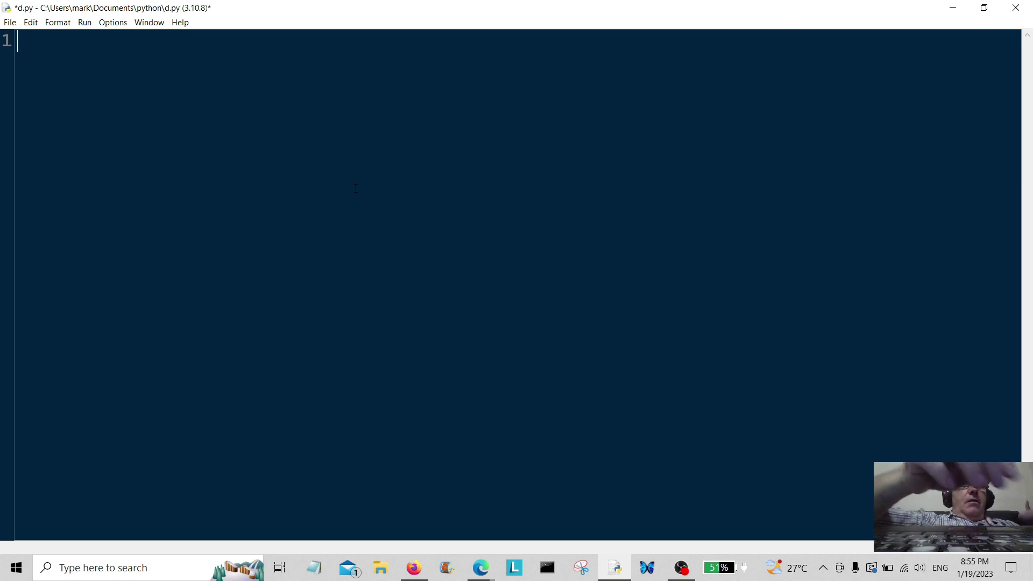
{"action": "type", "text": "def"}
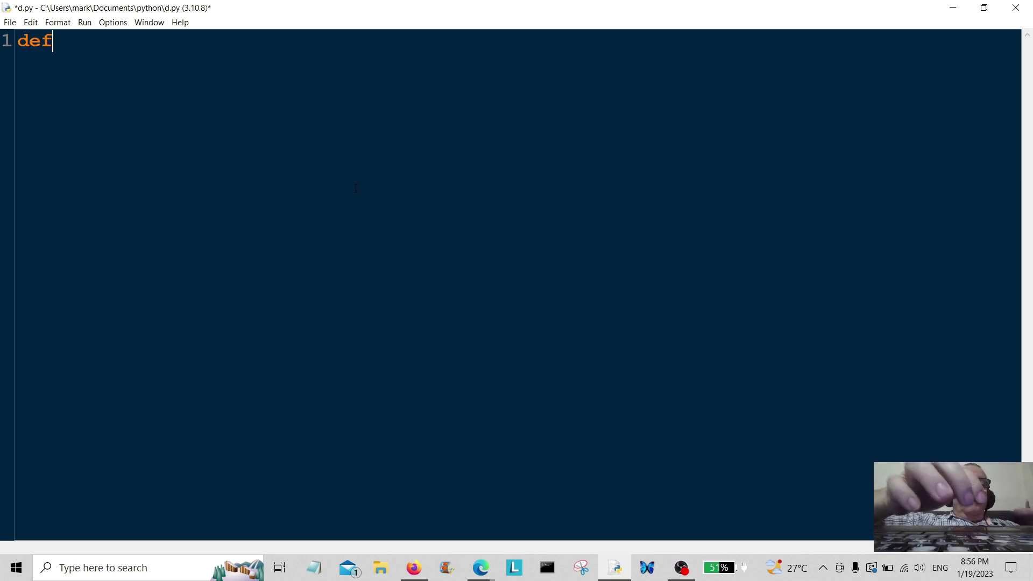
{"action": "type", "text": " ente"}
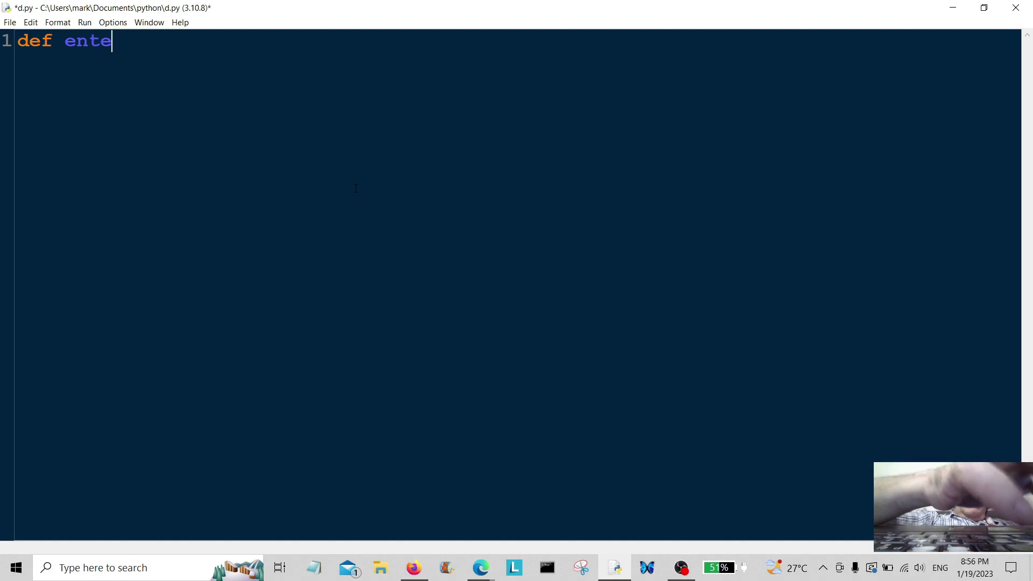
{"action": "type", "text": "r_n"}
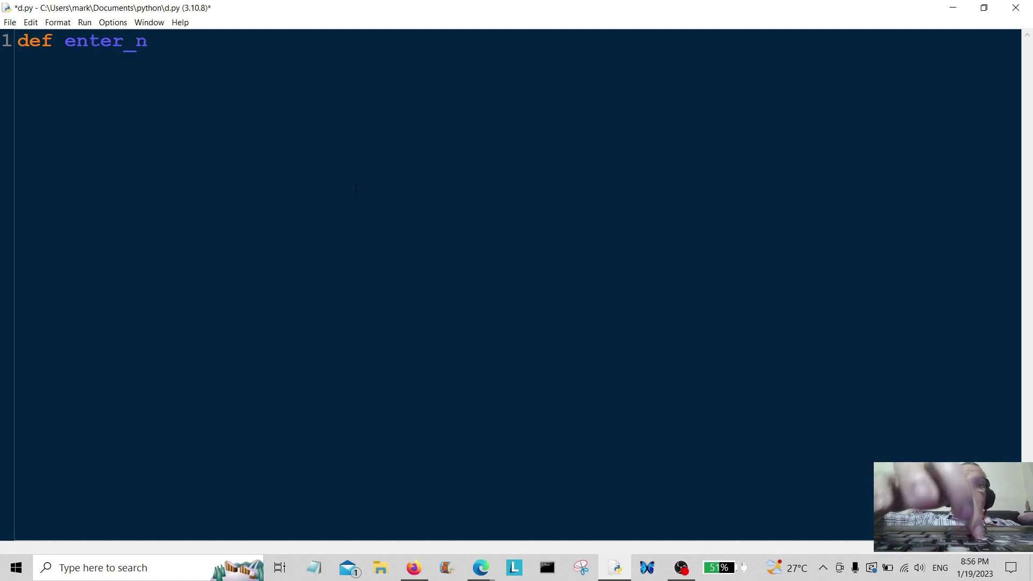
{"action": "type", "text": "umber"}
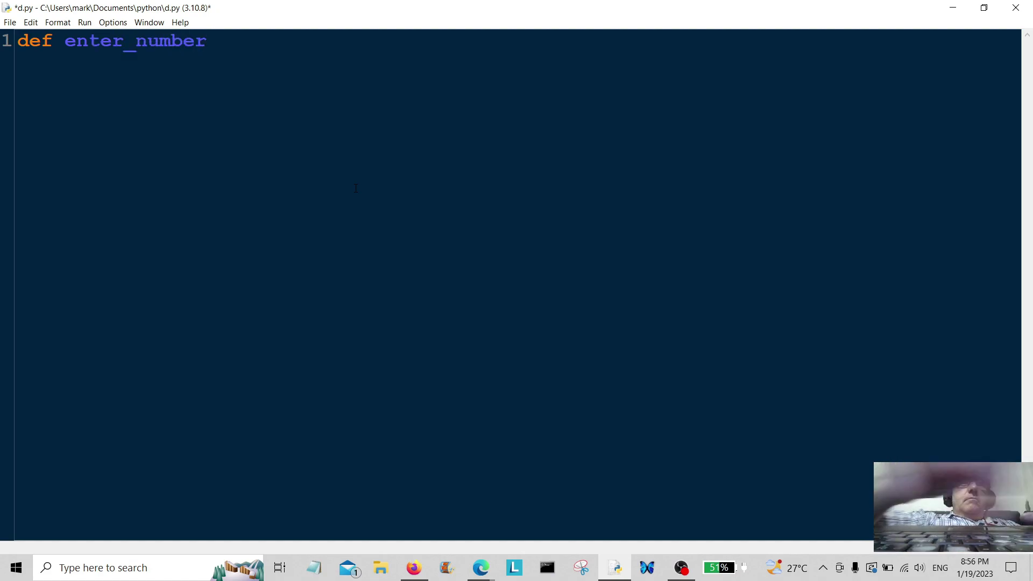
{"action": "type", "text": "():"}
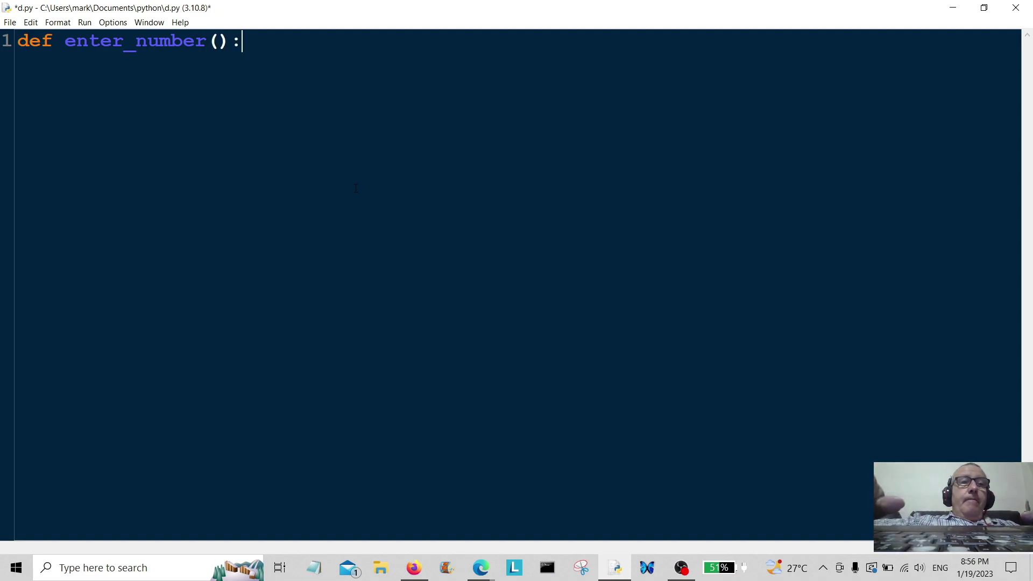
Define enter_number() with entry = input("Enter a number: ") as its first line
{"action": "key", "text": "Return"}
{"action": "type", "text": "ent"}
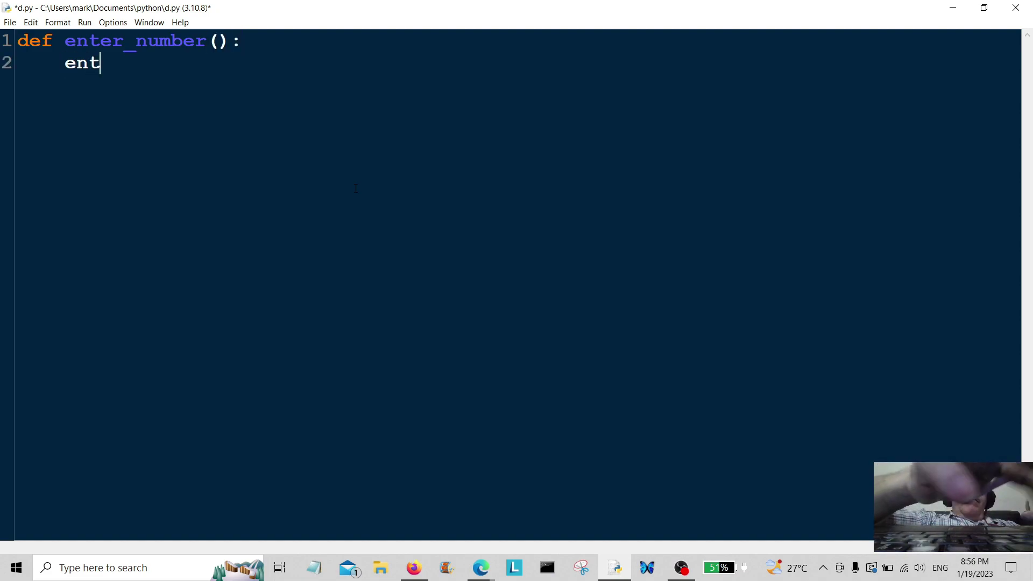
{"action": "type", "text": "ry ="}
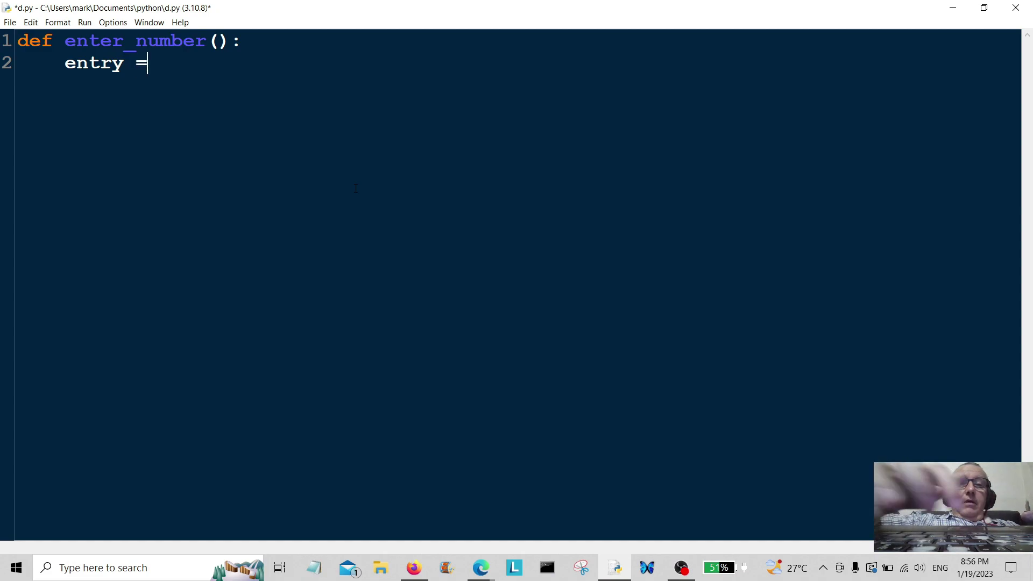
{"action": "type", "text": " input"}
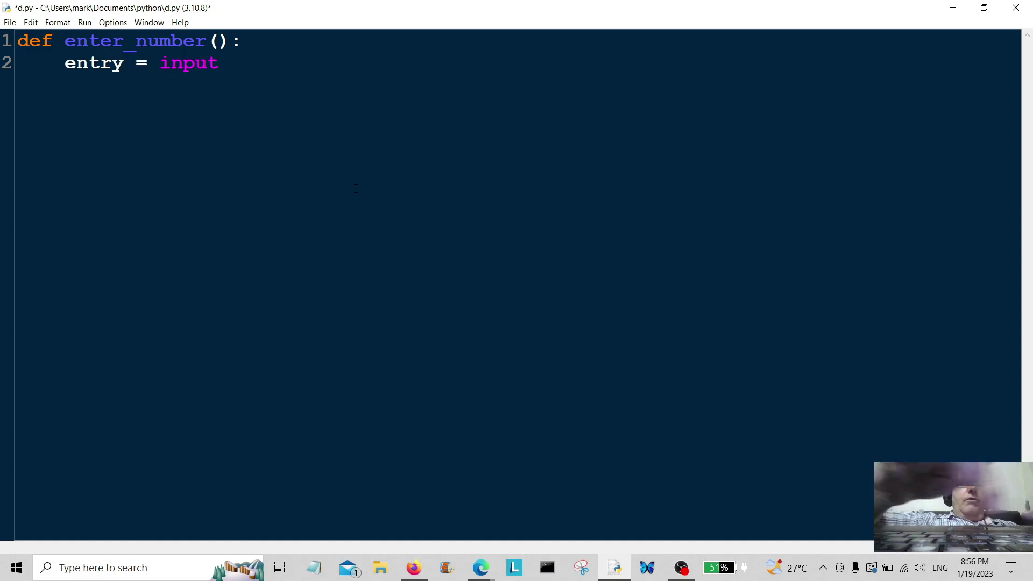
{"action": "type", "text": "(\""}
{"action": "key", "text": "Caps_Lock"}
{"action": "type", "text": "E"}
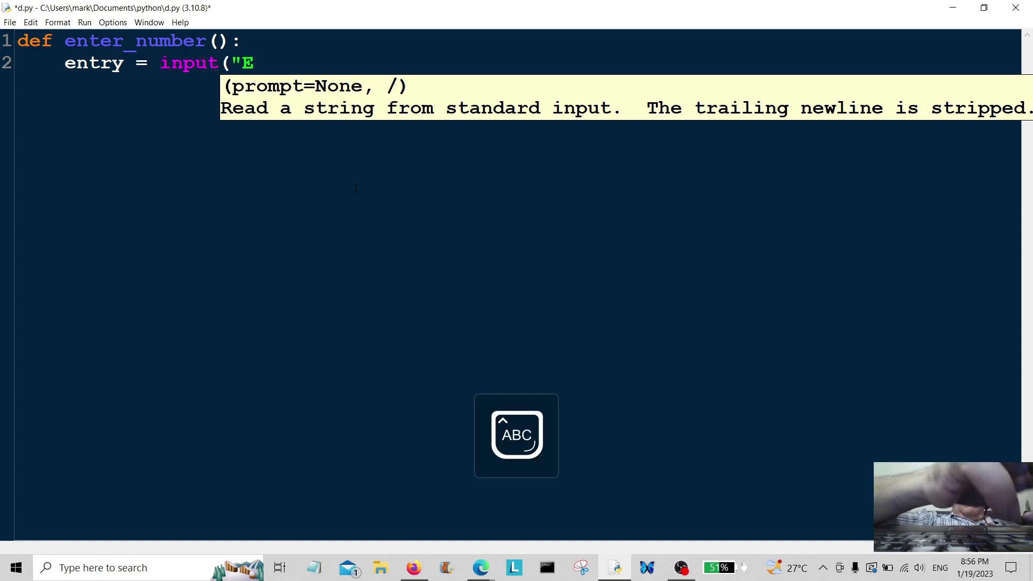
{"action": "key", "text": "Caps_Lock"}
{"action": "type", "text": "nter a "}
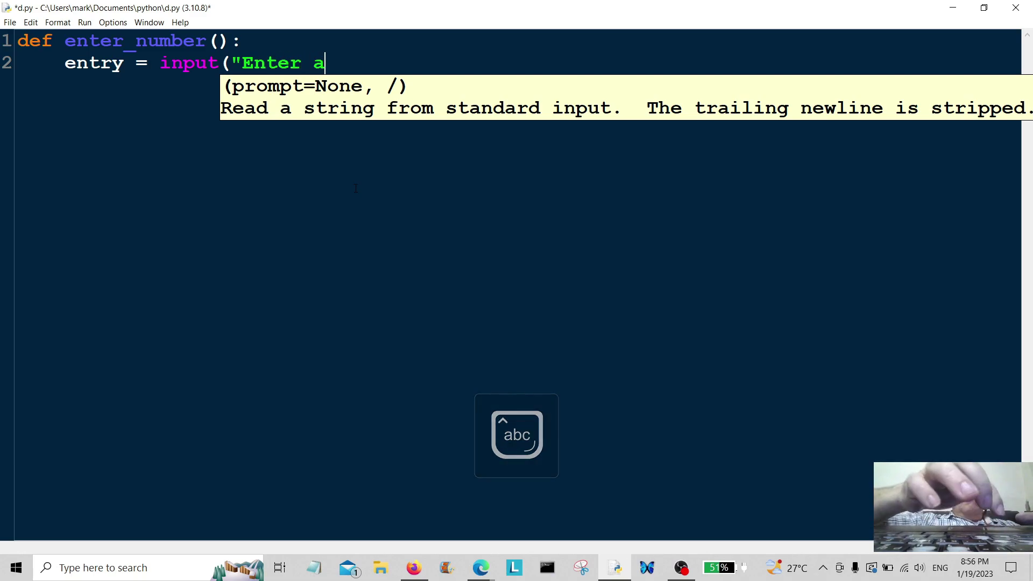
{"action": "type", "text": "num"}
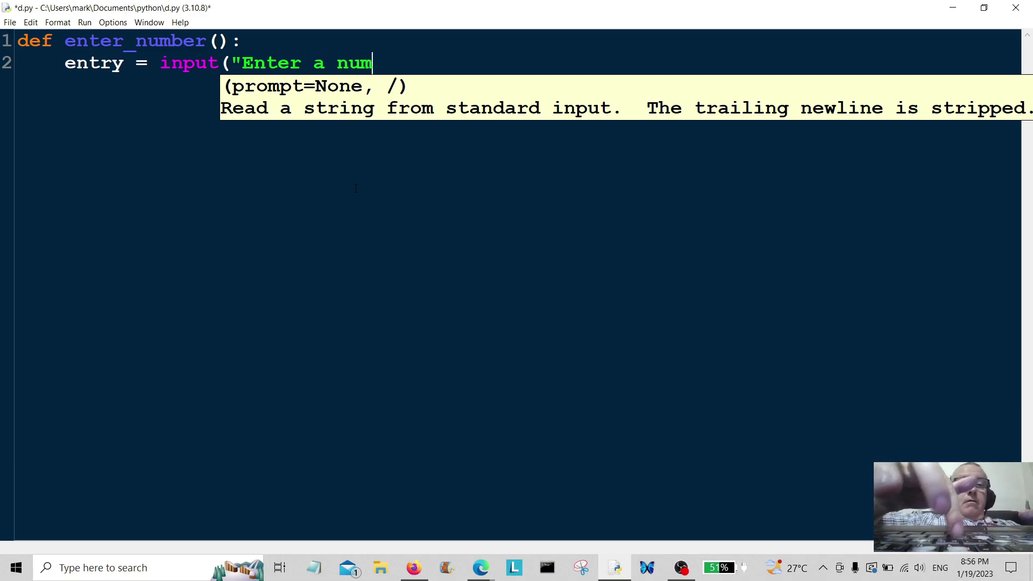
{"action": "type", "text": "ber:"}
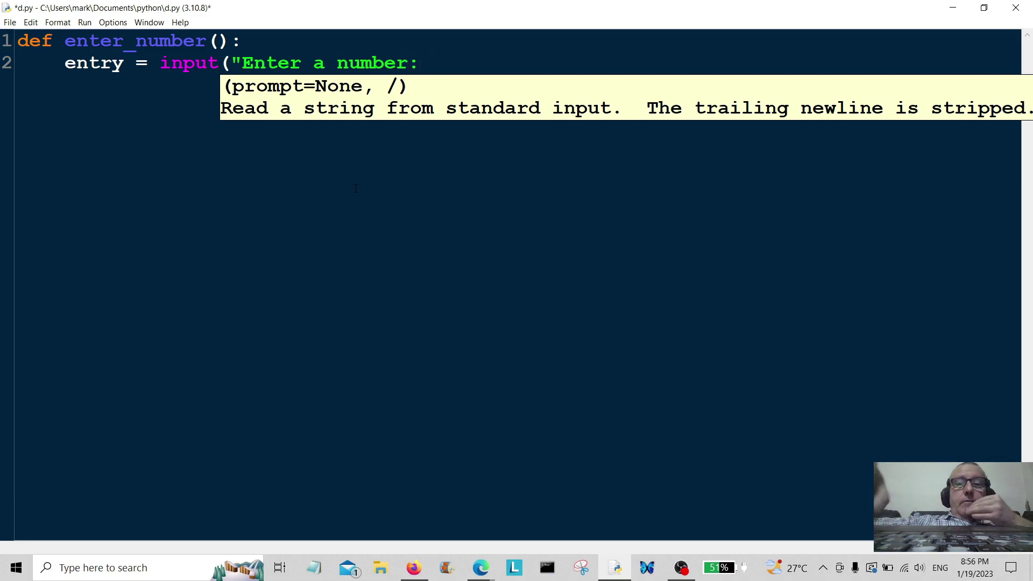
{"action": "type", "text": " \")"}
{"action": "key", "text": "Return"}
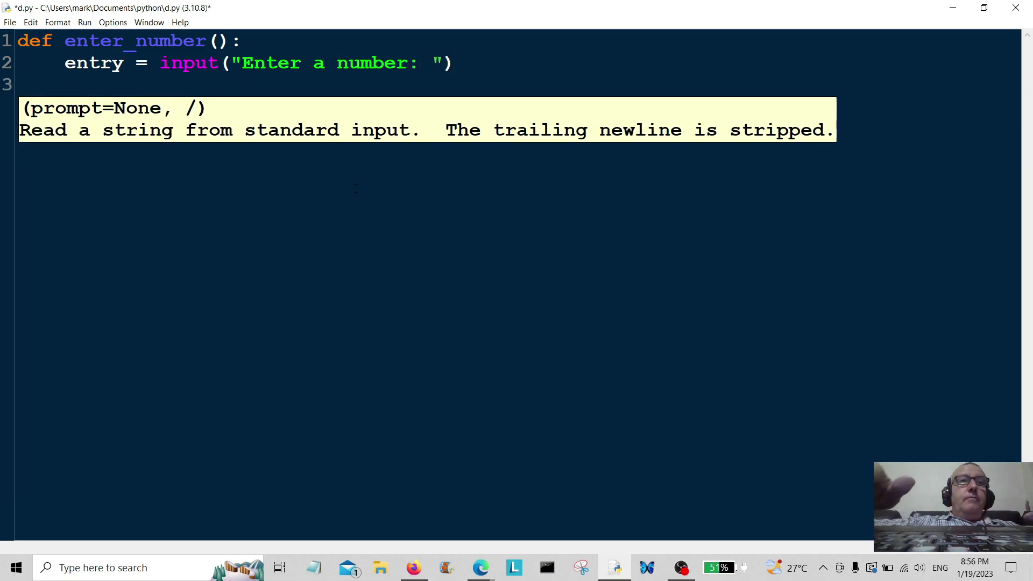
{"action": "type", "text": "if "}
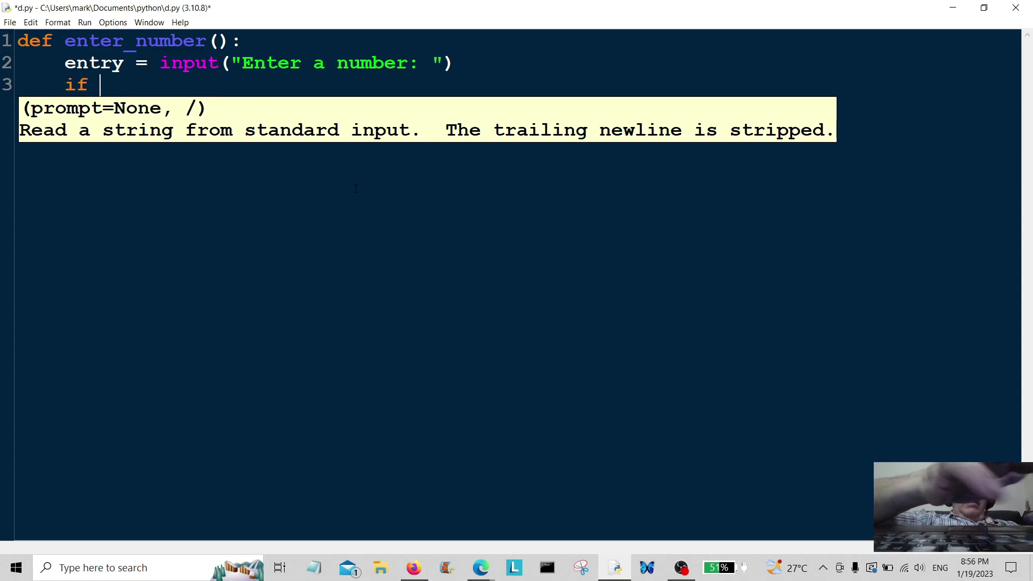
{"action": "type", "text": "entry"}
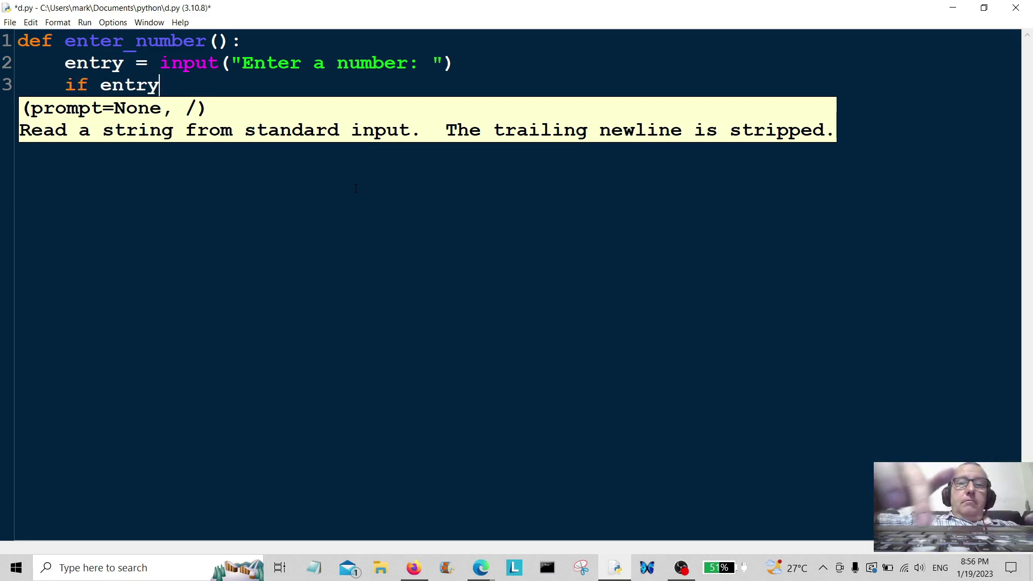
{"action": "type", "text": ".is"}
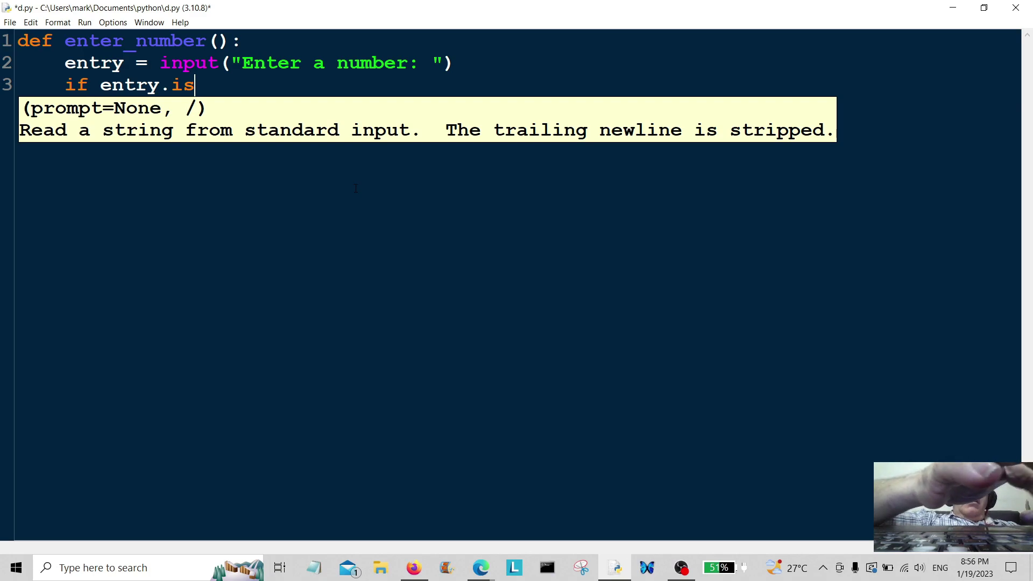
{"action": "type", "text": "digit"}
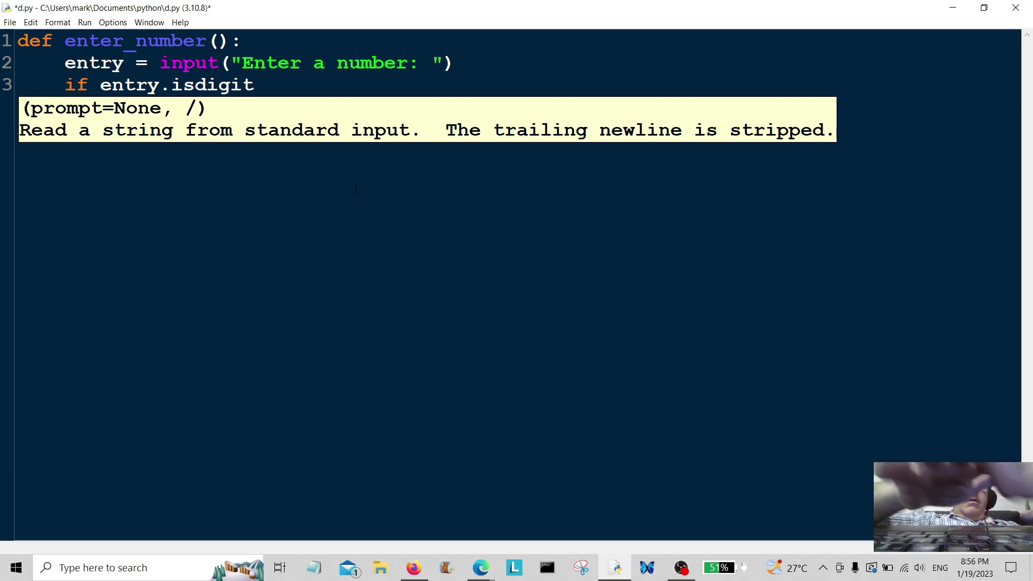
{"action": "type", "text": "():"}
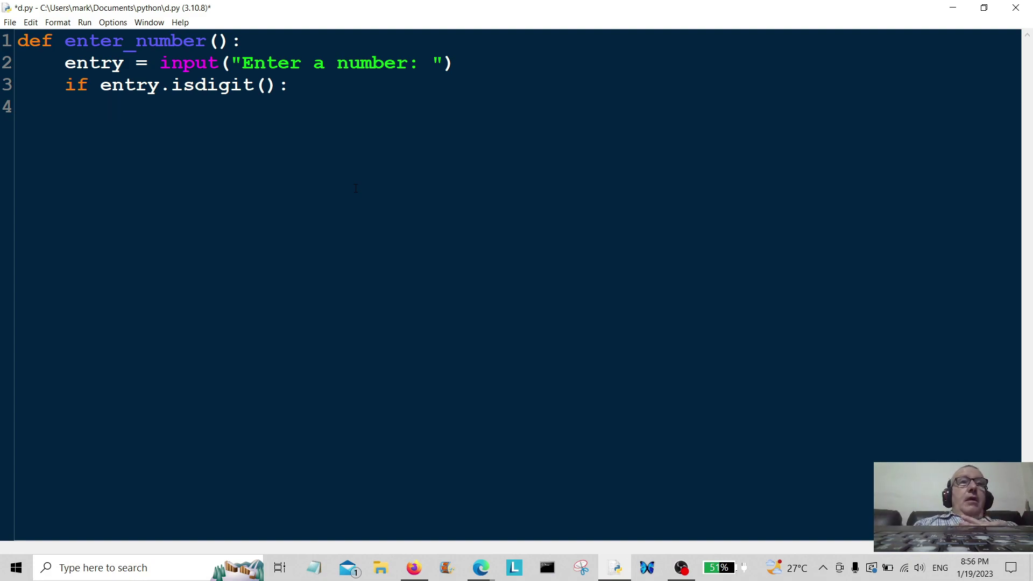
{"action": "type", "text": "pr"}
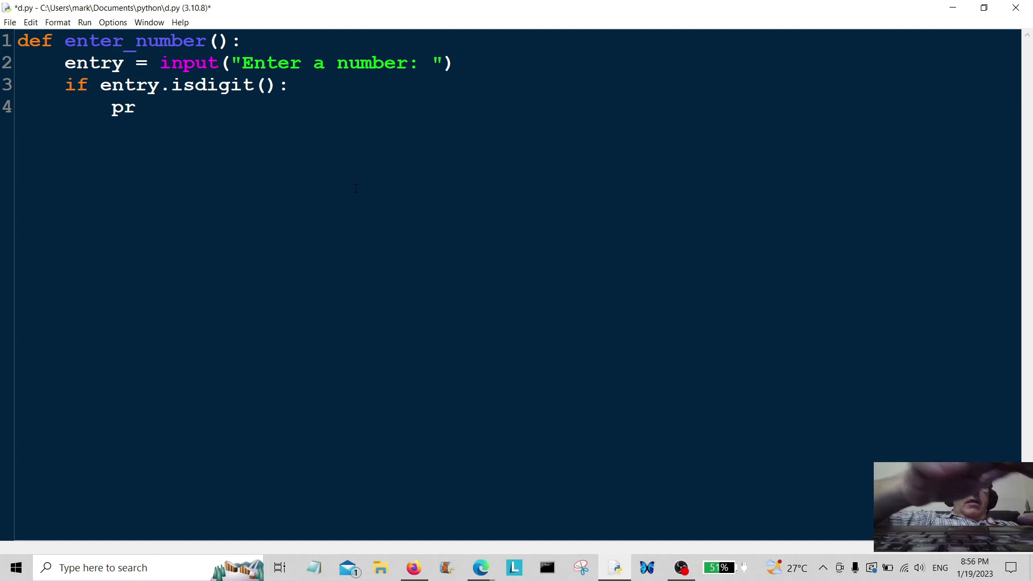
{"action": "type", "text": "int"}
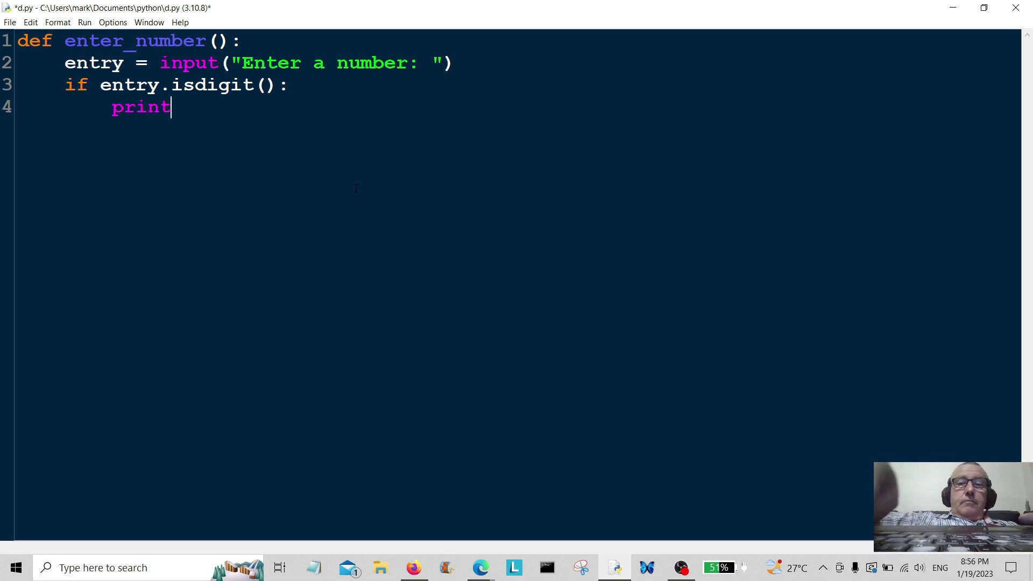
{"action": "type", "text": "(\""}
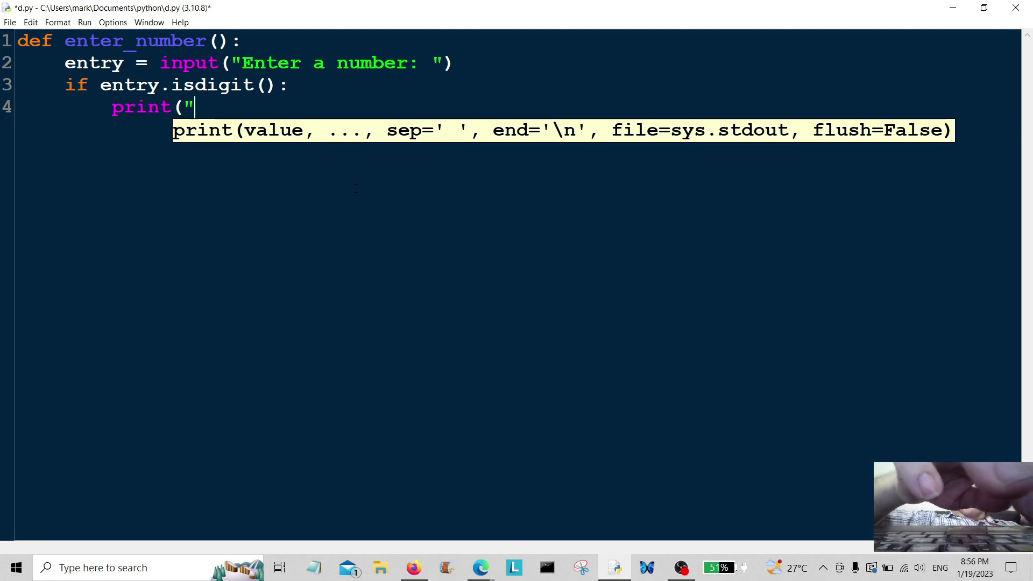
Add an if entry.isdigit(): check that prints "It's a number!!!"
{"action": "key", "text": "Caps_Lock"}
{"action": "type", "text": "I"}
{"action": "key", "text": "Caps_Lock"}
{"action": "type", "text": "t's "}
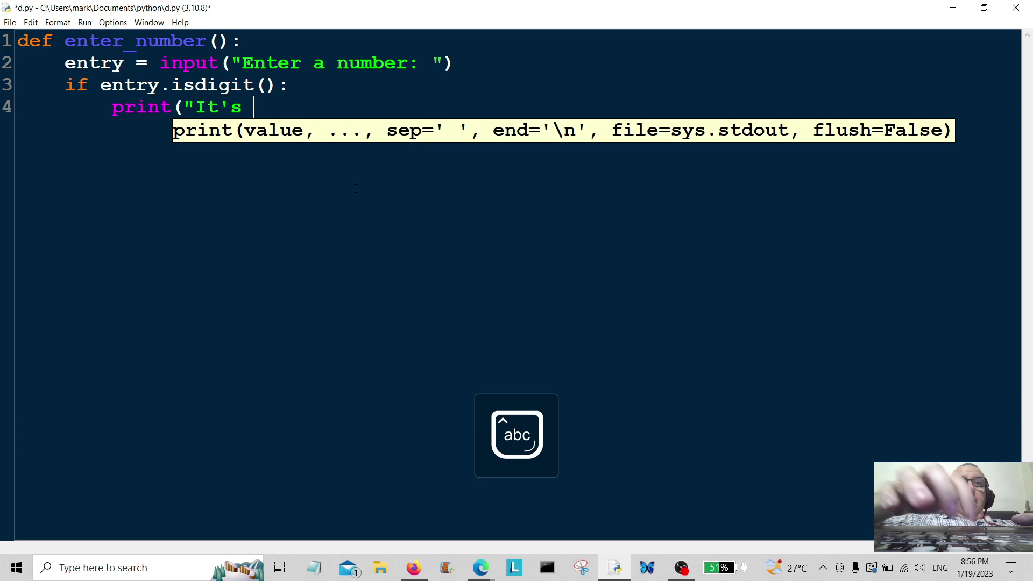
{"action": "type", "text": "a numb"}
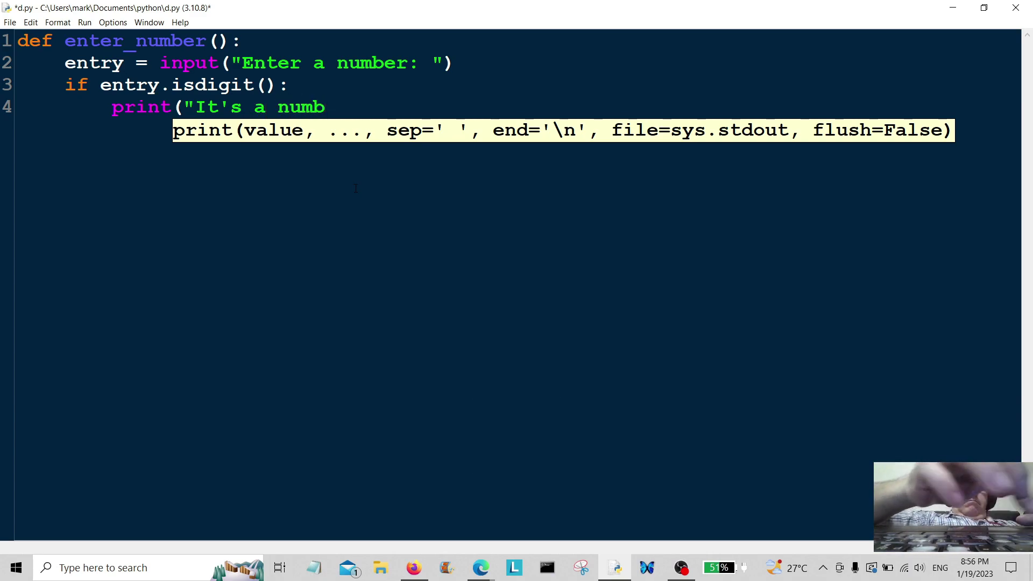
{"action": "type", "text": "er!!!"}
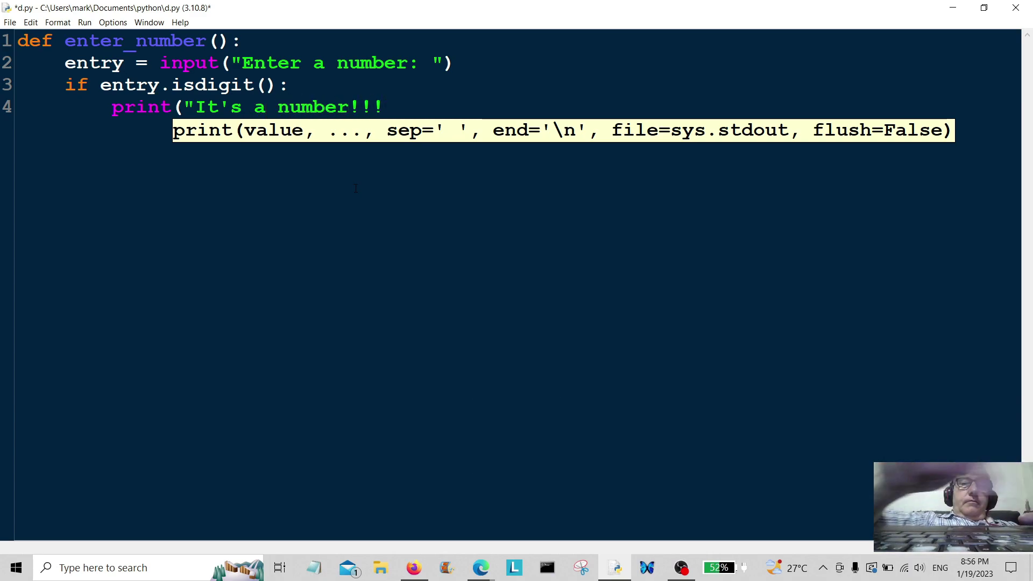
{"action": "type", "text": "\")"}
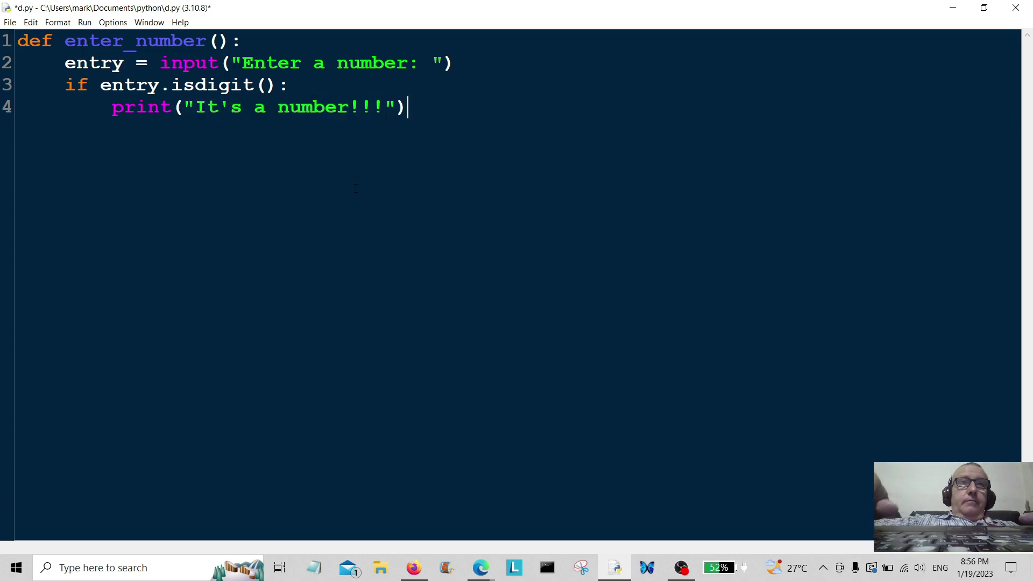
{"action": "key", "text": "Return"}
{"action": "type", "text": "e"}
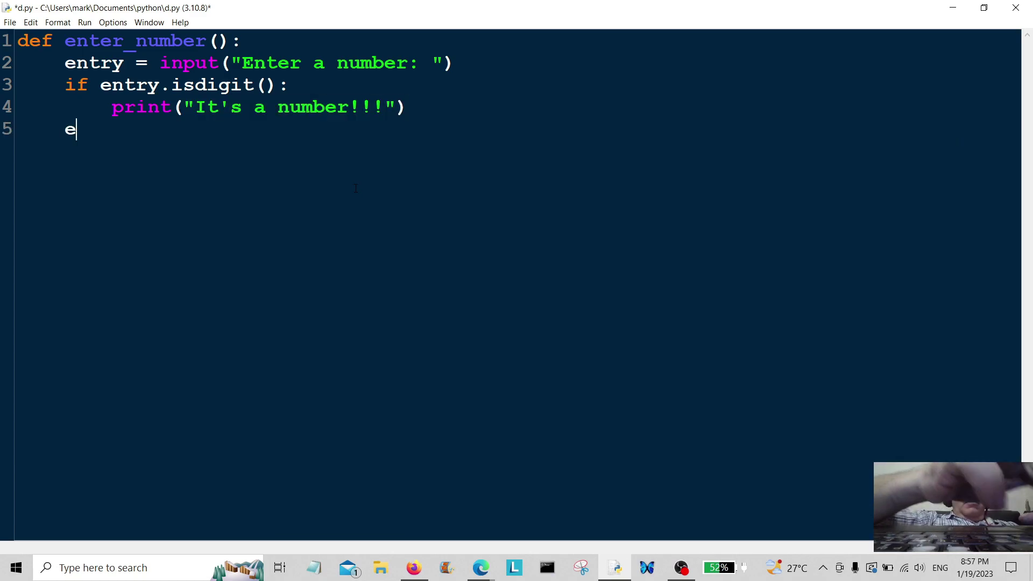
{"action": "type", "text": "lse:"}
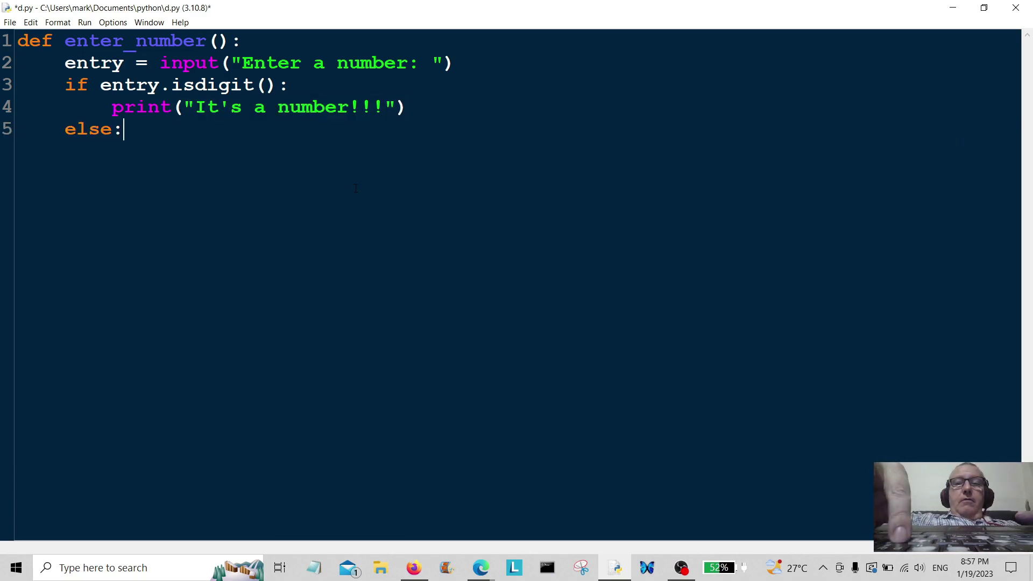
Call message() under else and add a new line below it
{"action": "key", "text": "Return"}
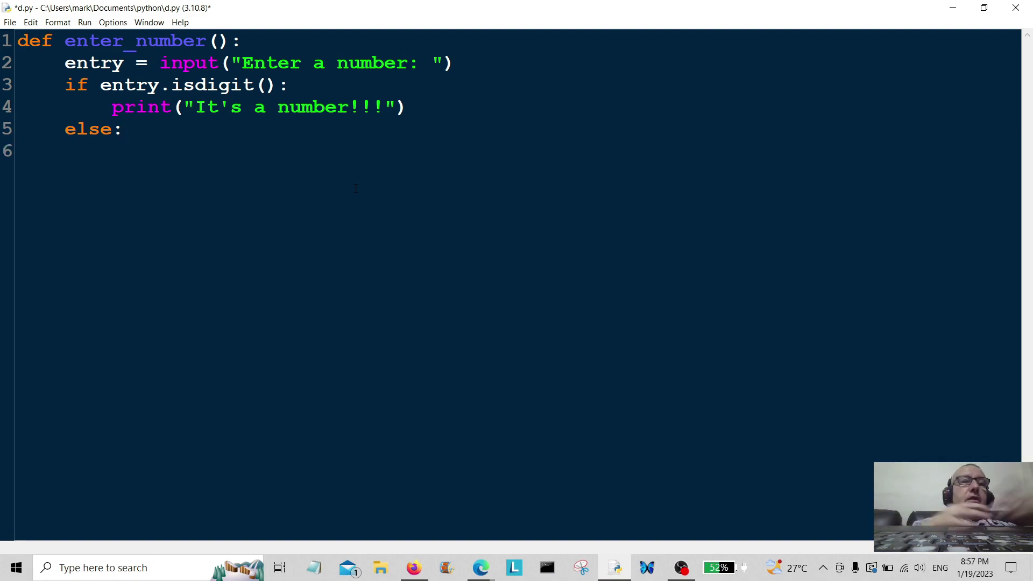
{"action": "type", "text": "m"}
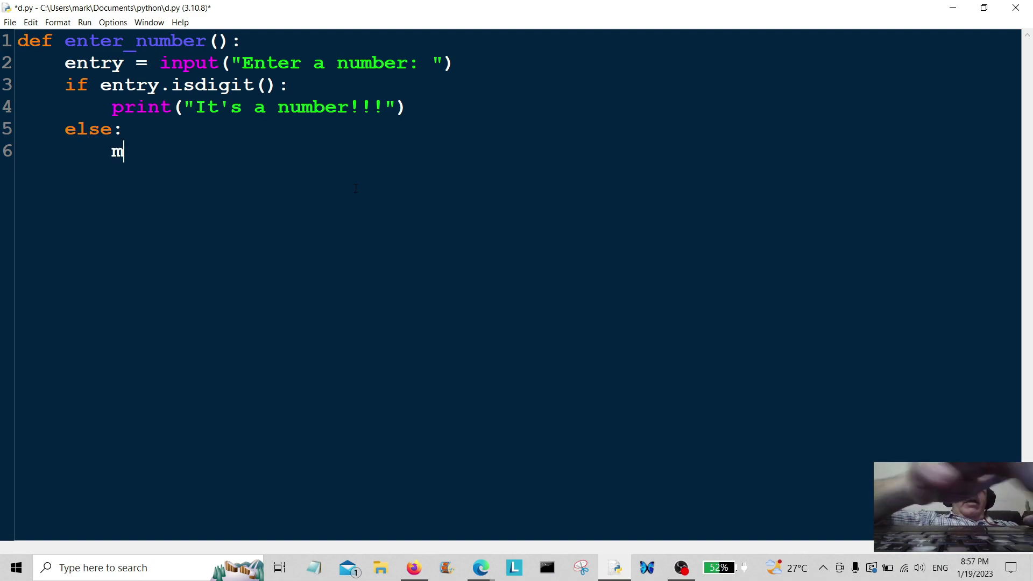
{"action": "type", "text": "essage"}
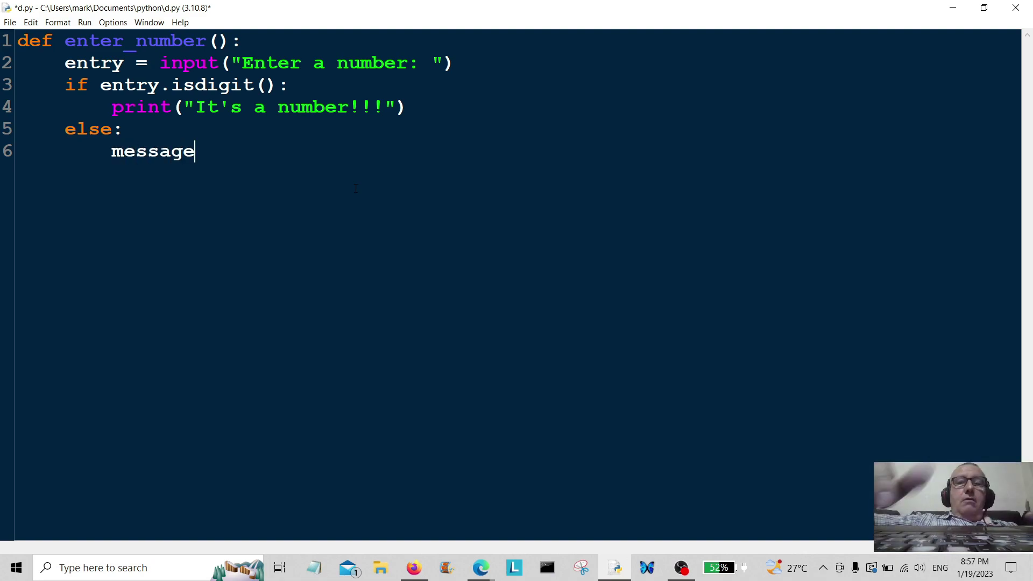
{"action": "type", "text": "()"}
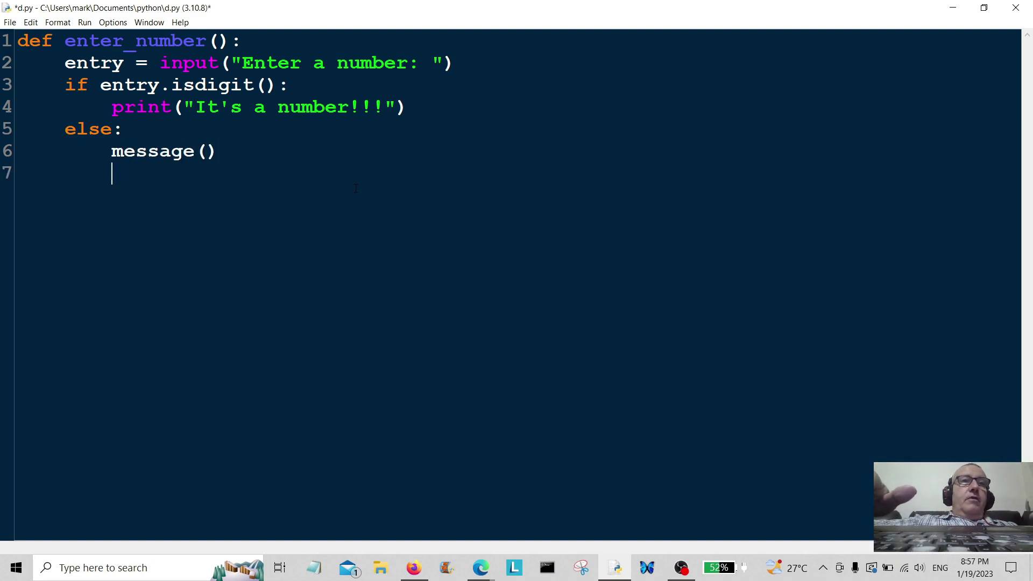
{"action": "key", "text": "Return"}
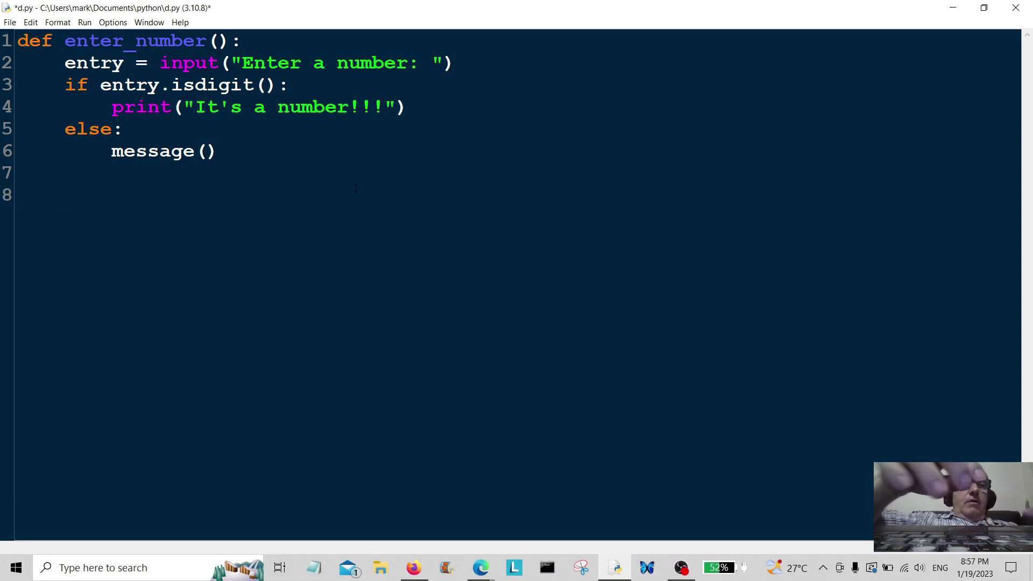
{"action": "type", "text": "def m"}
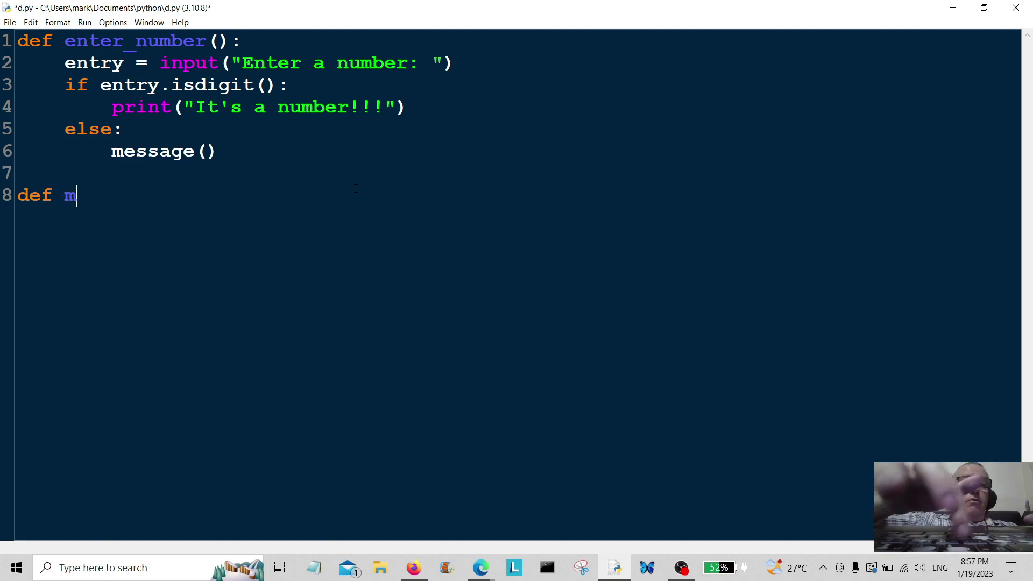
{"action": "type", "text": "essage"}
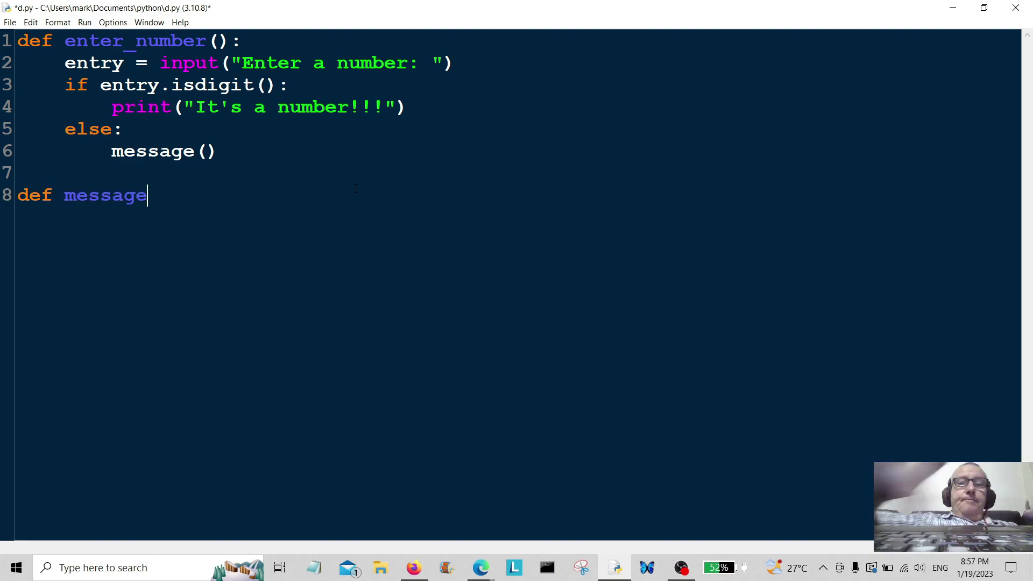
{"action": "type", "text": "():"}
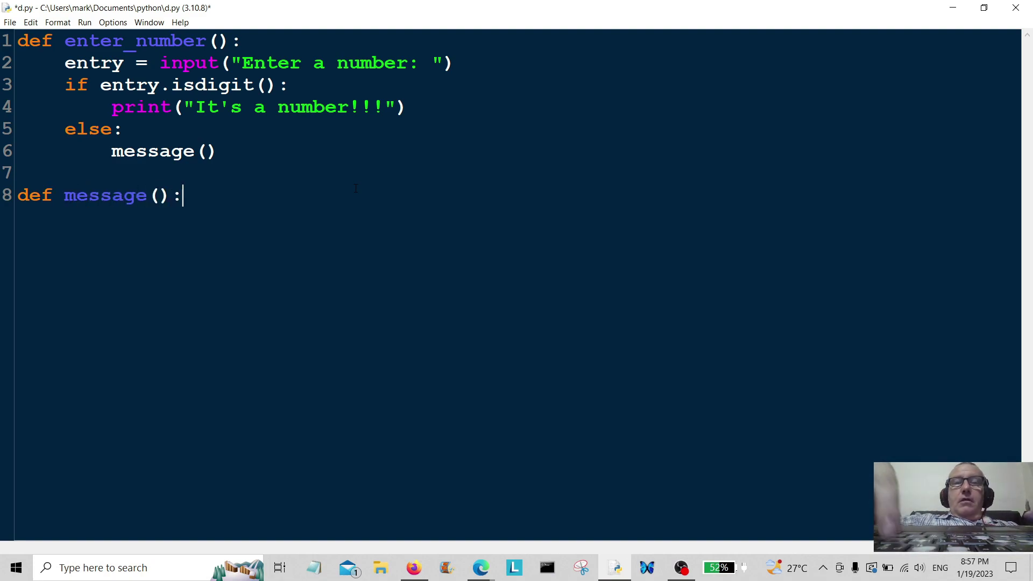
Write def message(): with a body that prints "It's not a number!"
{"action": "key", "text": "Return"}
{"action": "type", "text": "pr"}
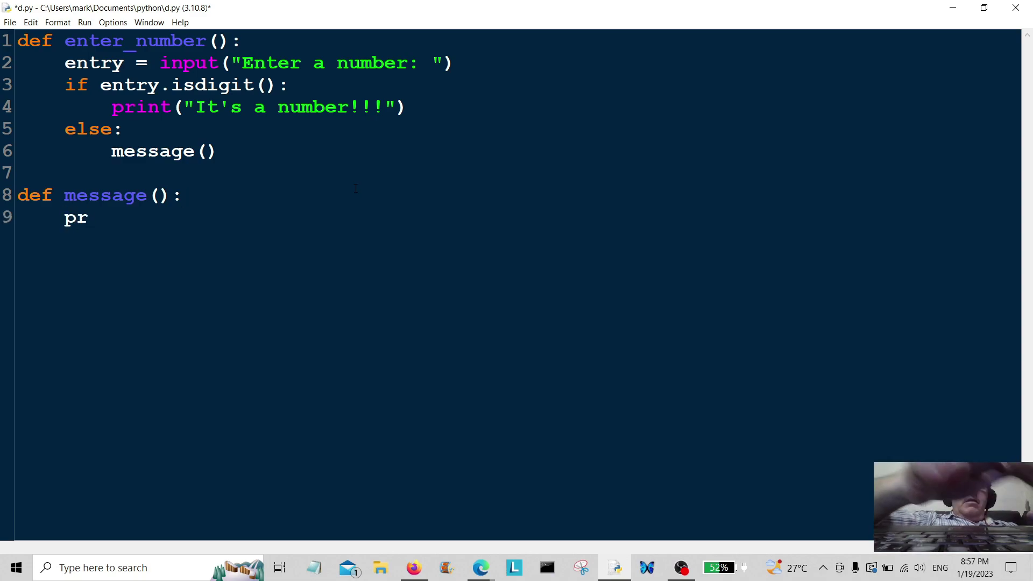
{"action": "type", "text": "int("}
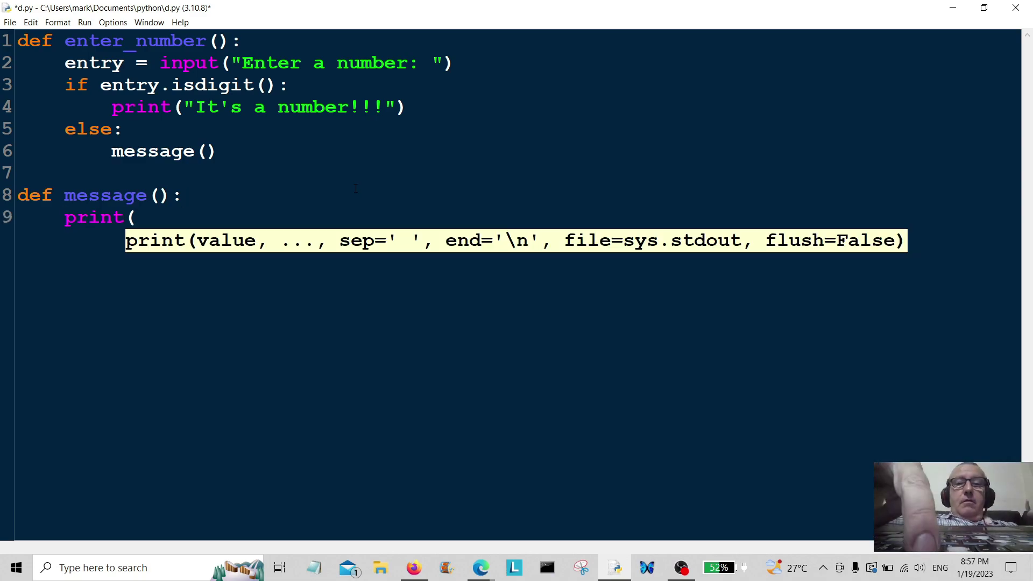
{"action": "type", "text": "\""}
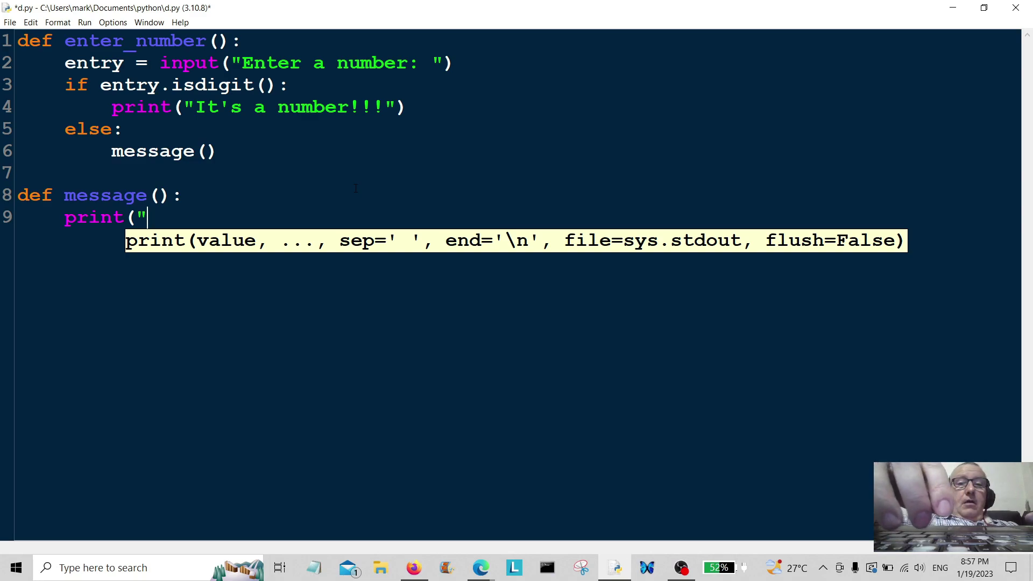
{"action": "key", "text": "Caps_Lock"}
{"action": "type", "text": "I"}
{"action": "key", "text": "Caps_Lock"}
{"action": "type", "text": "t's "}
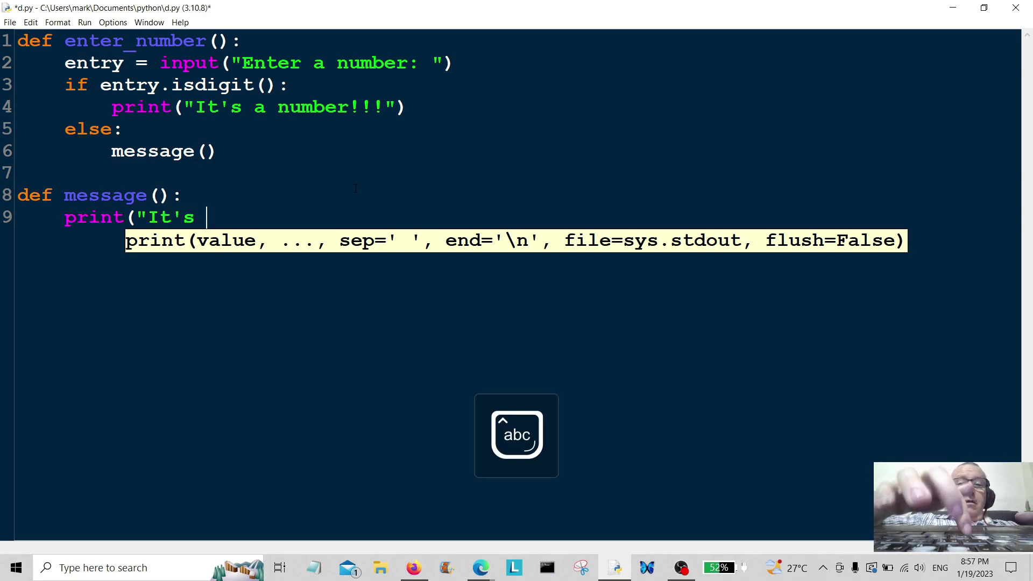
{"action": "type", "text": "not a "}
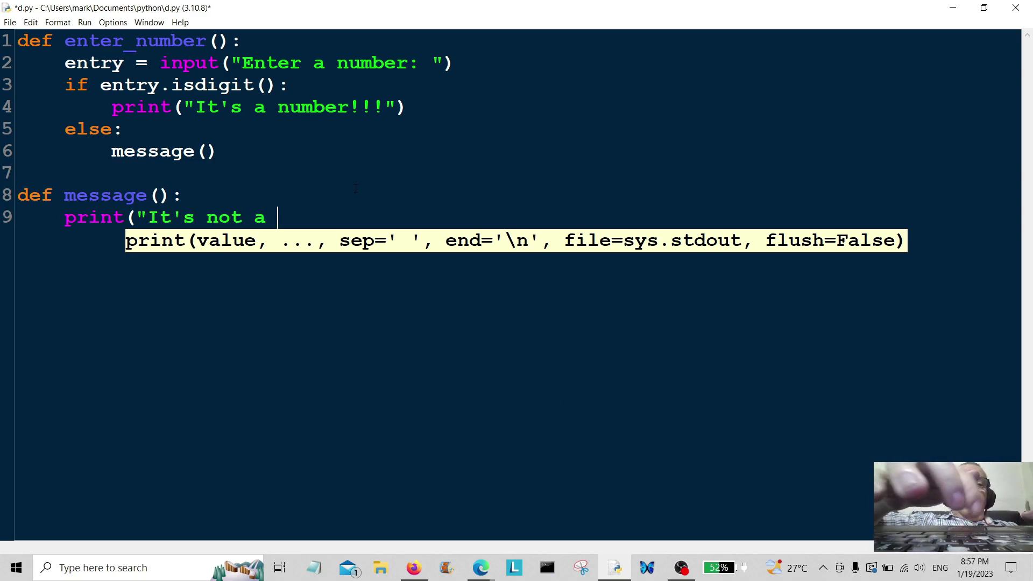
{"action": "type", "text": "number"}
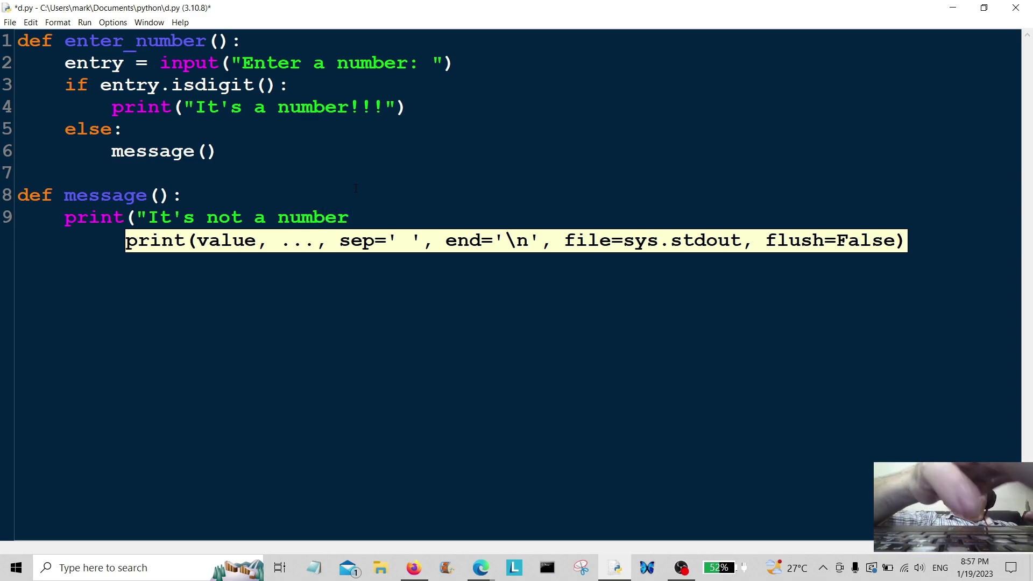
{"action": "type", "text": "!"}
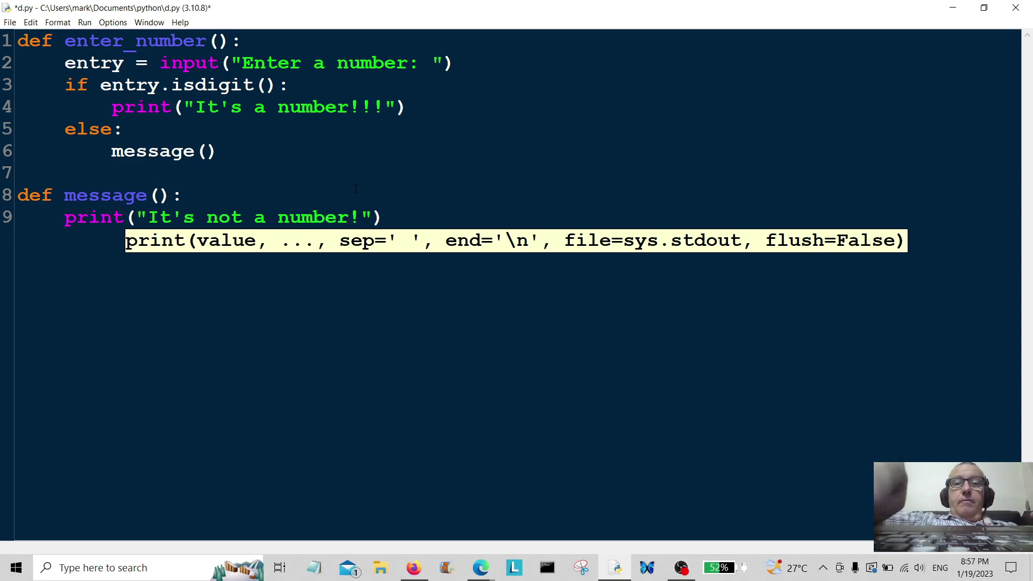
Add an unindented enter_number() call on line 11 after a blank line
{"action": "key", "text": "Return"}
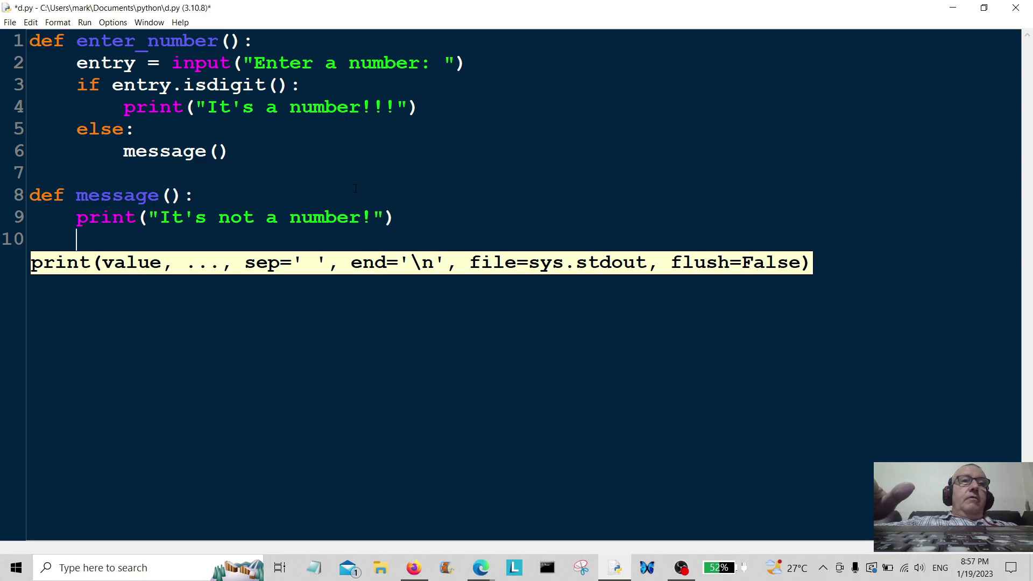
{"action": "key", "text": "Return"}
{"action": "key", "text": "BackSpace"}
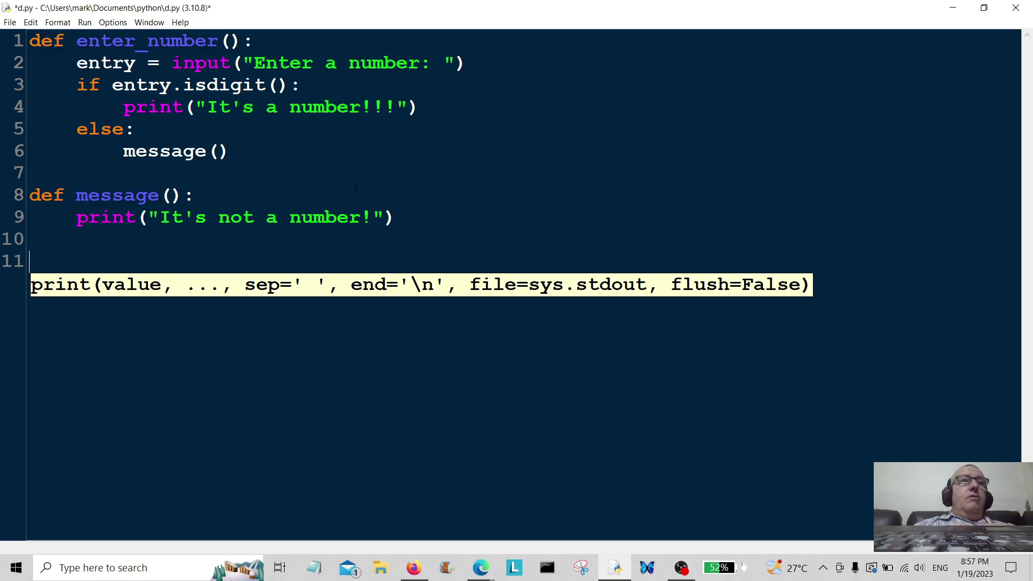
{"action": "type", "text": "ent"}
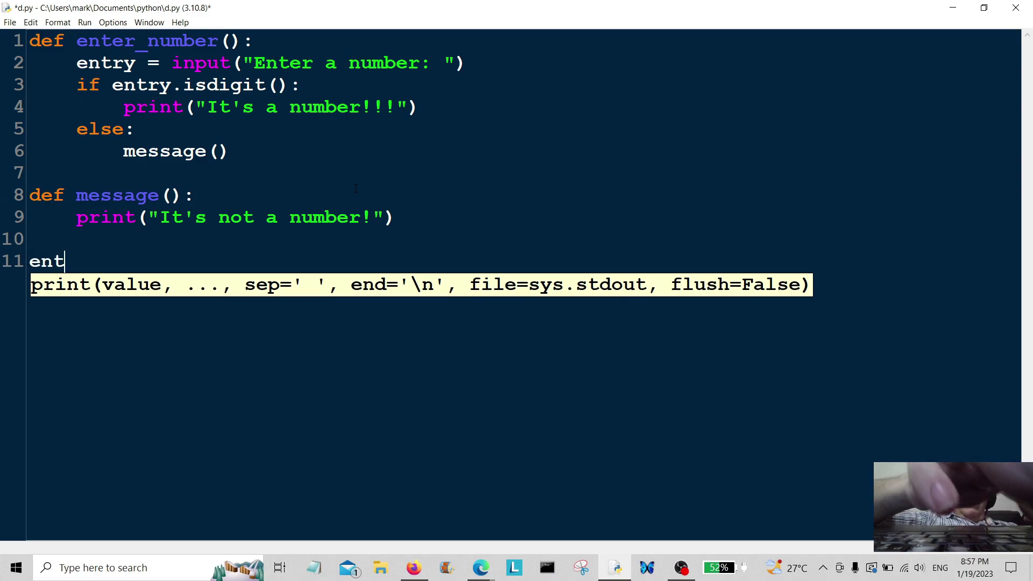
{"action": "type", "text": "er_"}
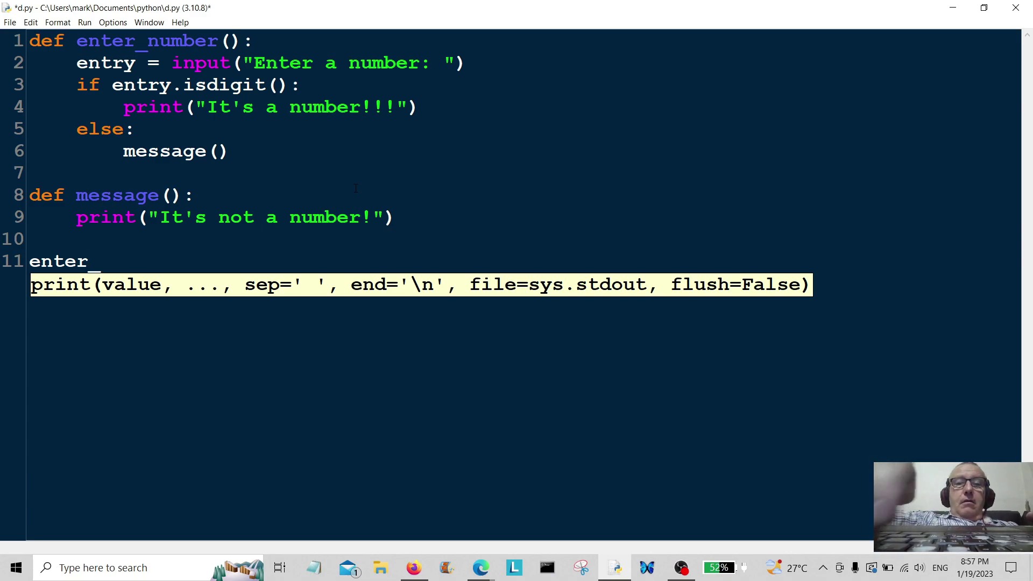
{"action": "type", "text": "number"}
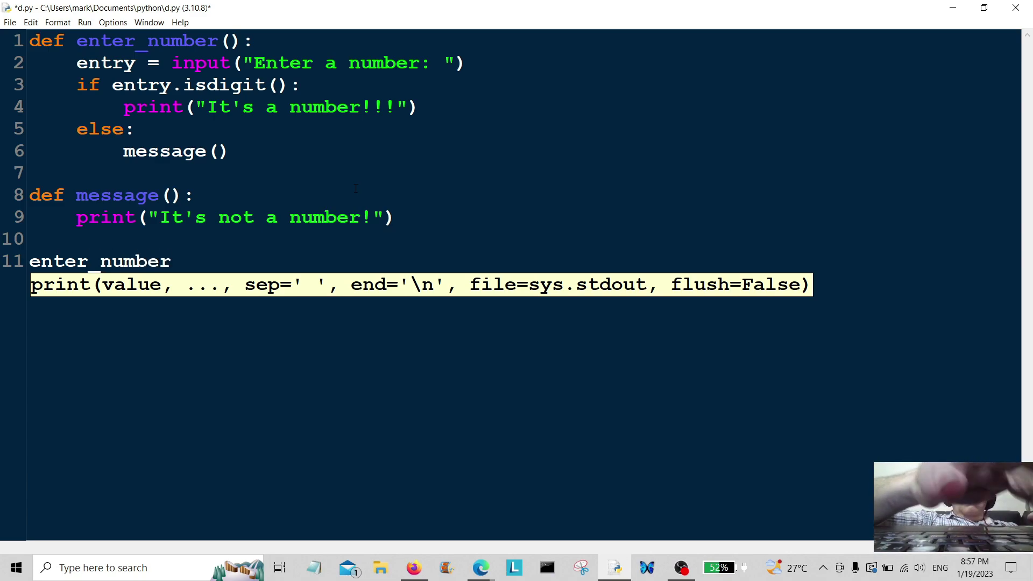
{"action": "type", "text": "()"}
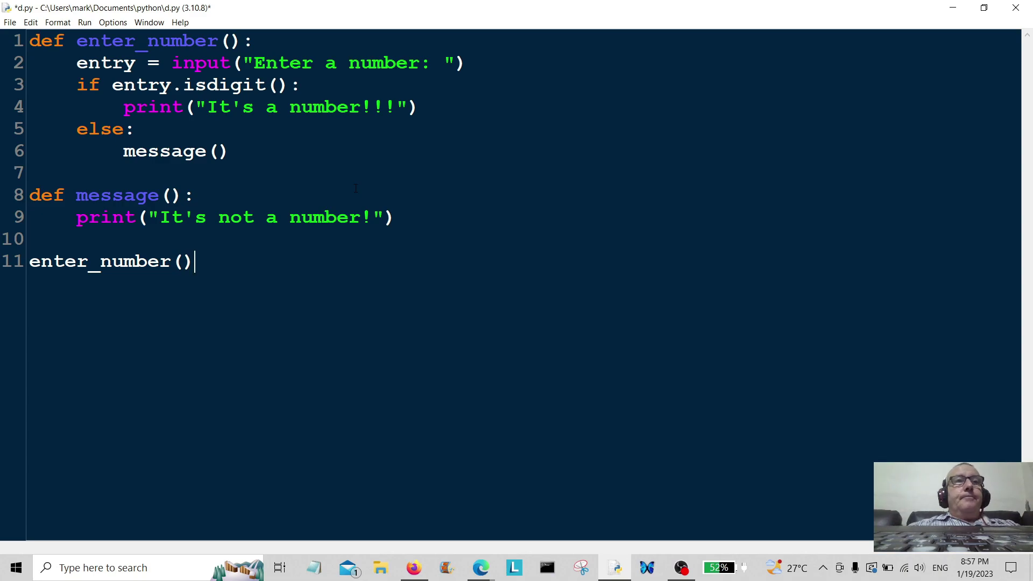
Save and run d.py, then enter 8 in the Shell to get "It's a number!!!"
{"action": "left_click", "coordinate": [12, 23]}
{"action": "left_click", "coordinate": [36, 119]}
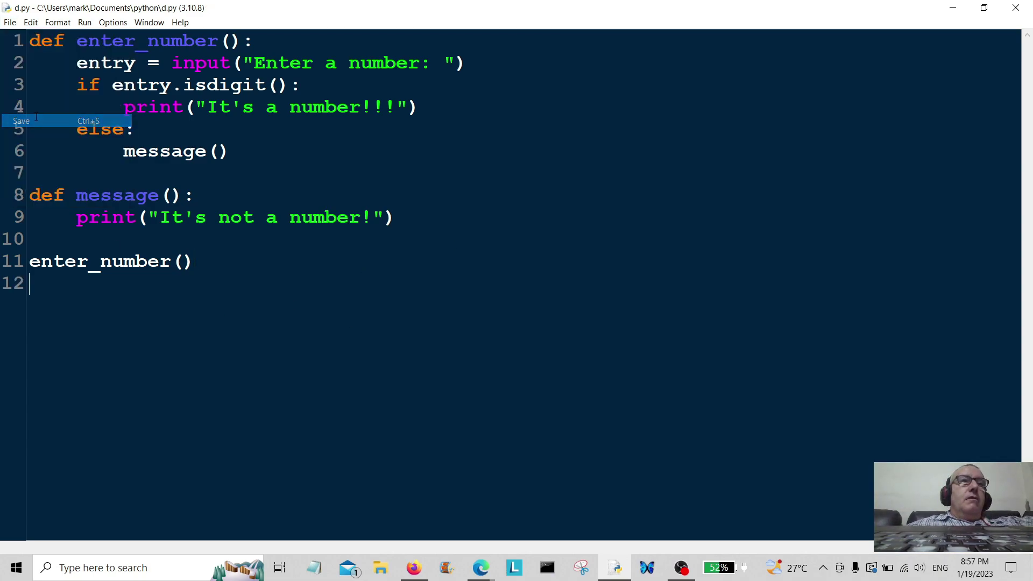
{"action": "left_click", "coordinate": [85, 23]}
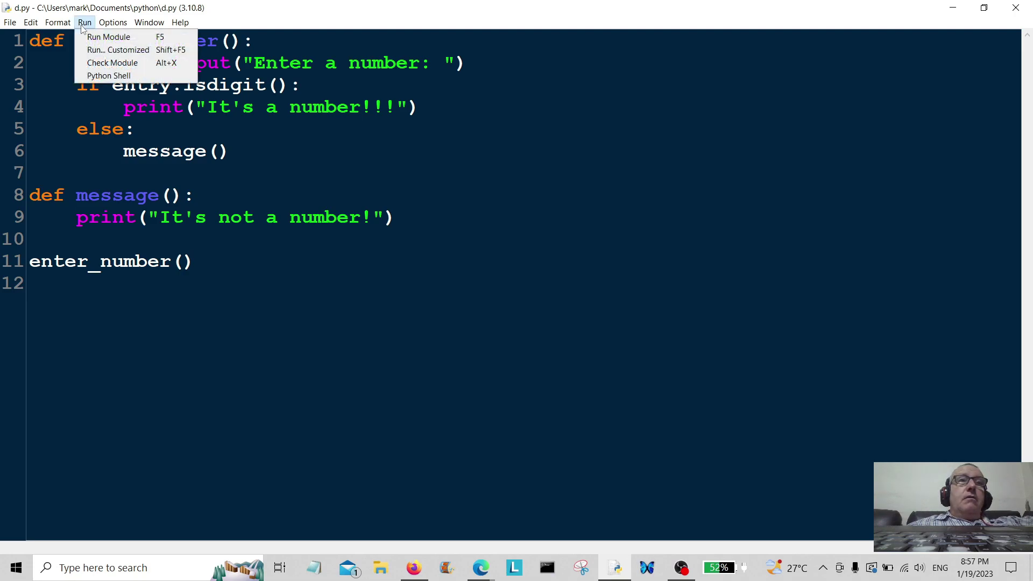
{"action": "left_click", "coordinate": [103, 37]}
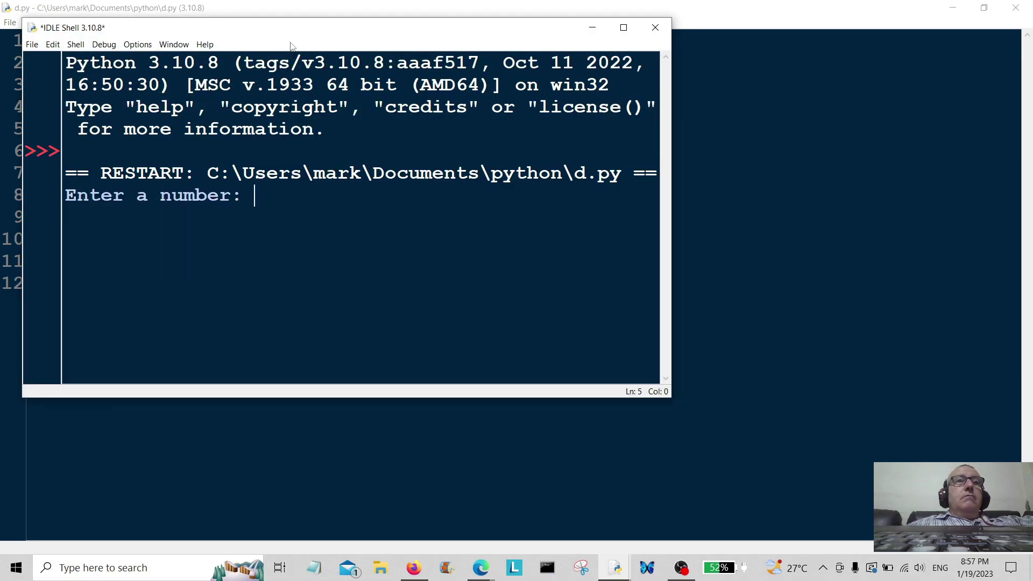
{"action": "mouse_move", "coordinate": [289, 36]}
{"action": "left_mouse_down"}
{"action": "mouse_move", "coordinate": [512, 78]}
{"action": "mouse_move", "coordinate": [538, 52]}
{"action": "left_mouse_up"}
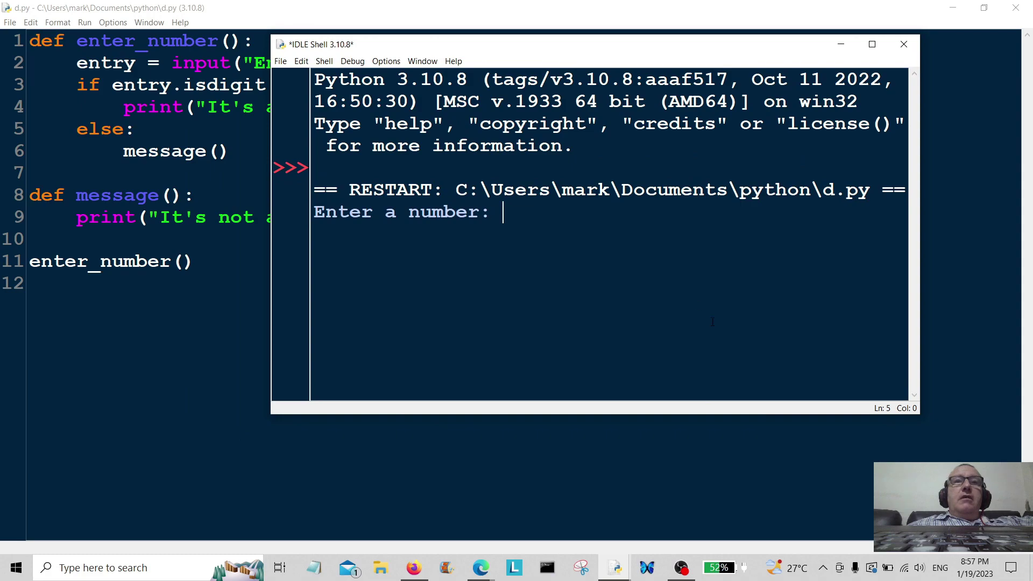
{"action": "type", "text": "8"}
{"action": "key", "text": "Return"}
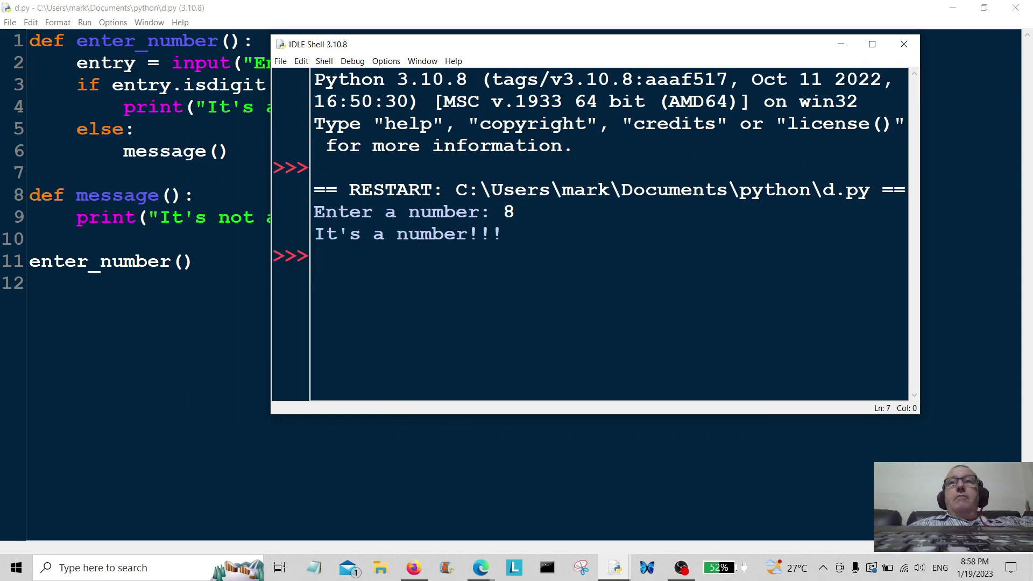
Rerun d.py and enter dave, which prints "It's not a number!"
{"action": "left_click", "coordinate": [903, 44]}
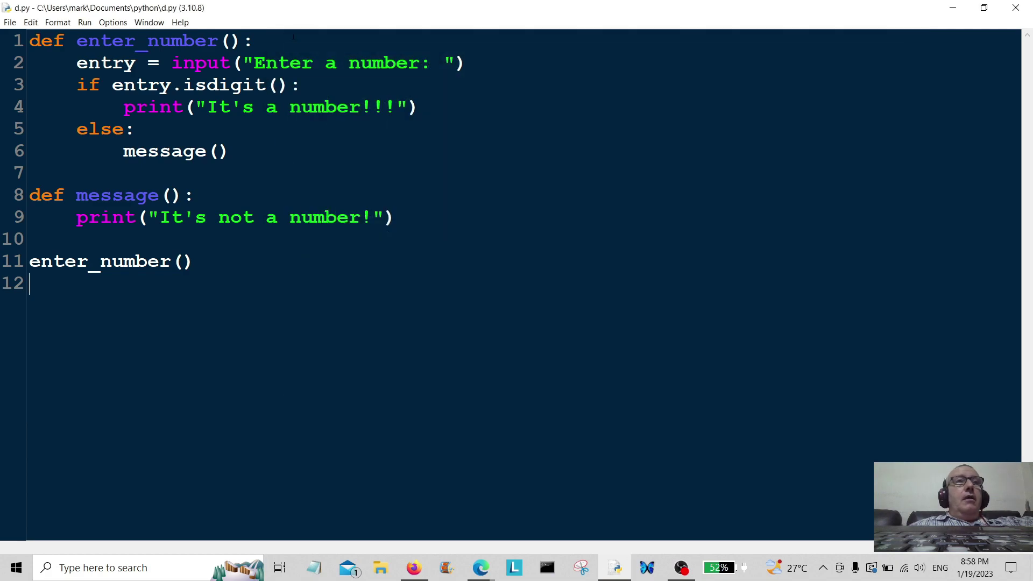
{"action": "left_click", "coordinate": [84, 23]}
{"action": "left_click", "coordinate": [109, 37]}
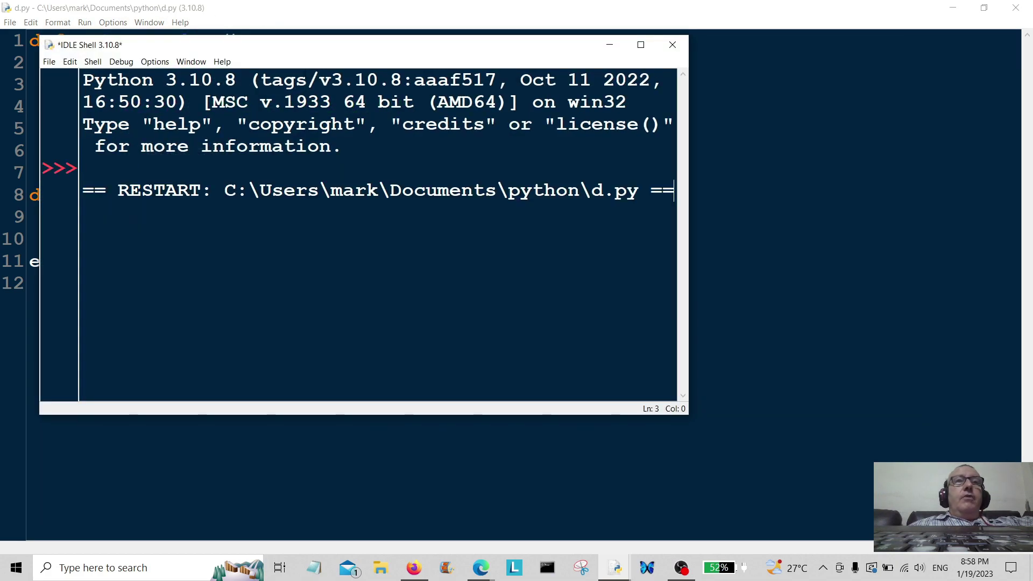
{"action": "left_click_drag", "start_coordinate": [295, 49], "coordinate": [470, 70]}
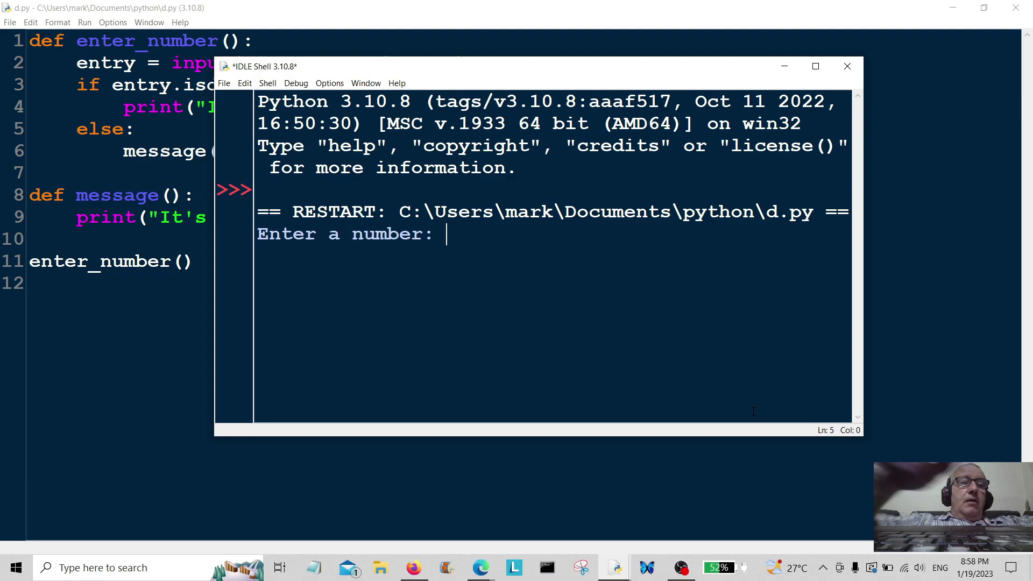
{"action": "type", "text": "dave"}
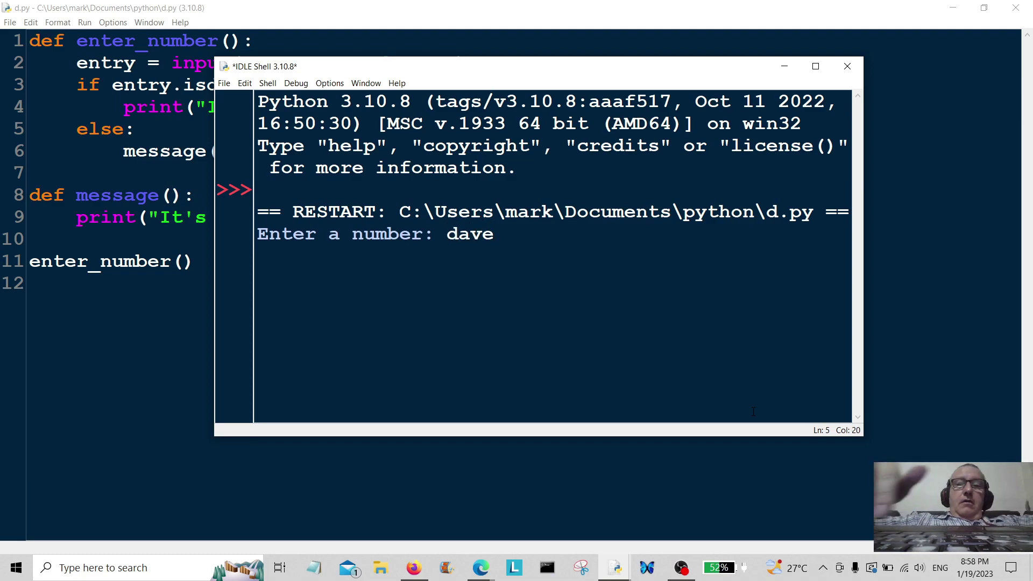
{"action": "key", "text": "Return"}
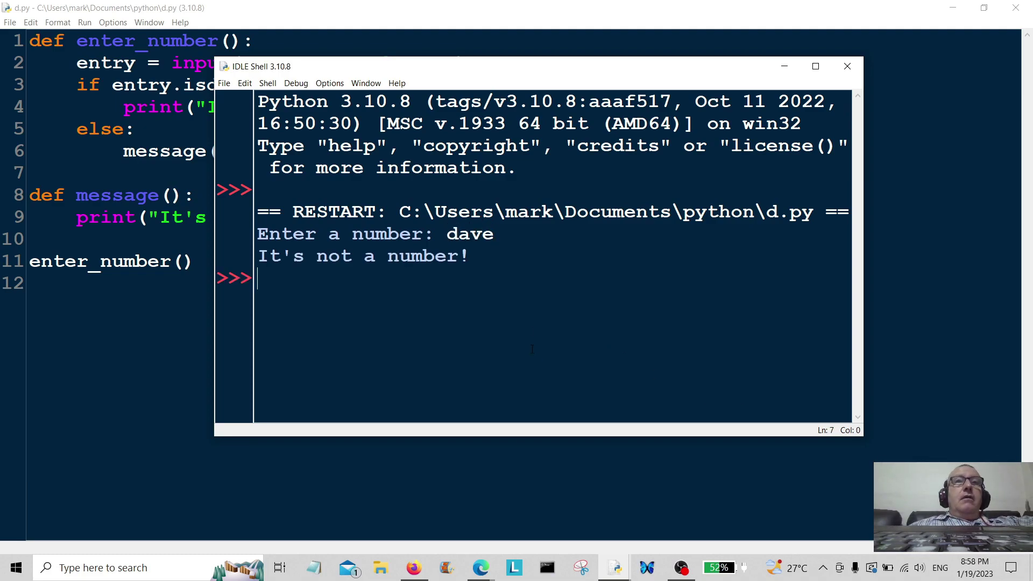
{"action": "left_click_drag", "start_coordinate": [488, 71], "coordinate": [577, 67]}
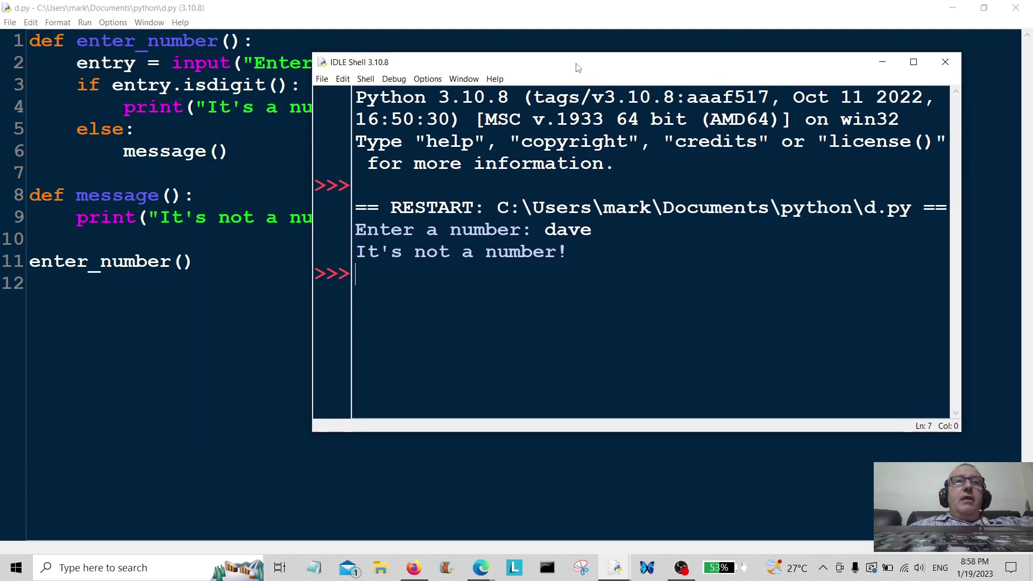